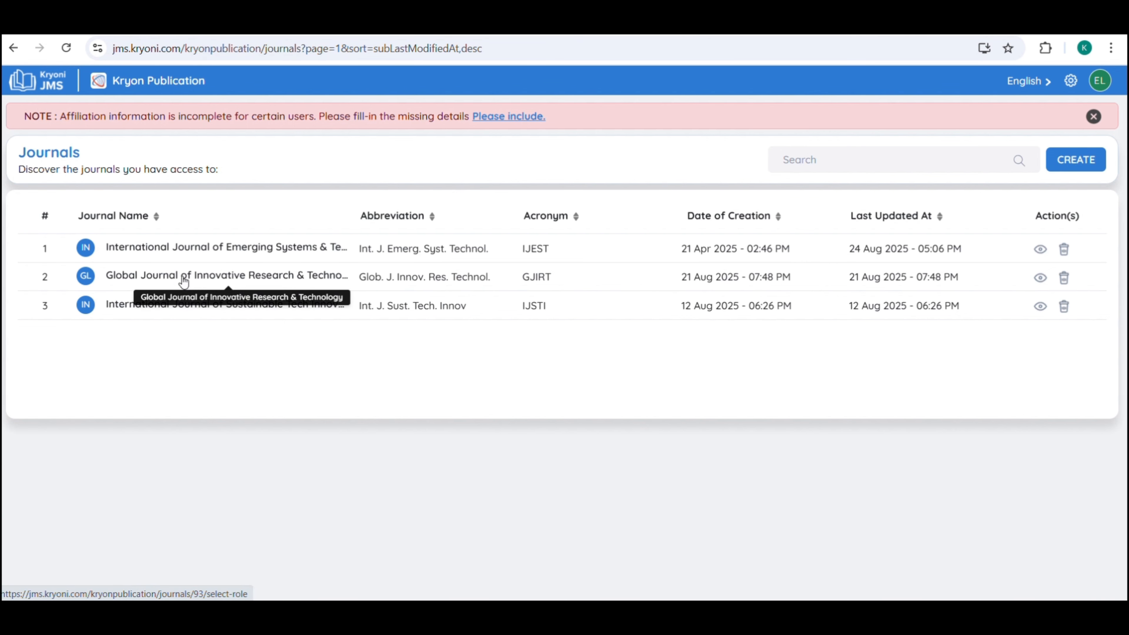
Enter the IJEST journal as Journal Manager and bring up its settings options.
left_click(255, 249)
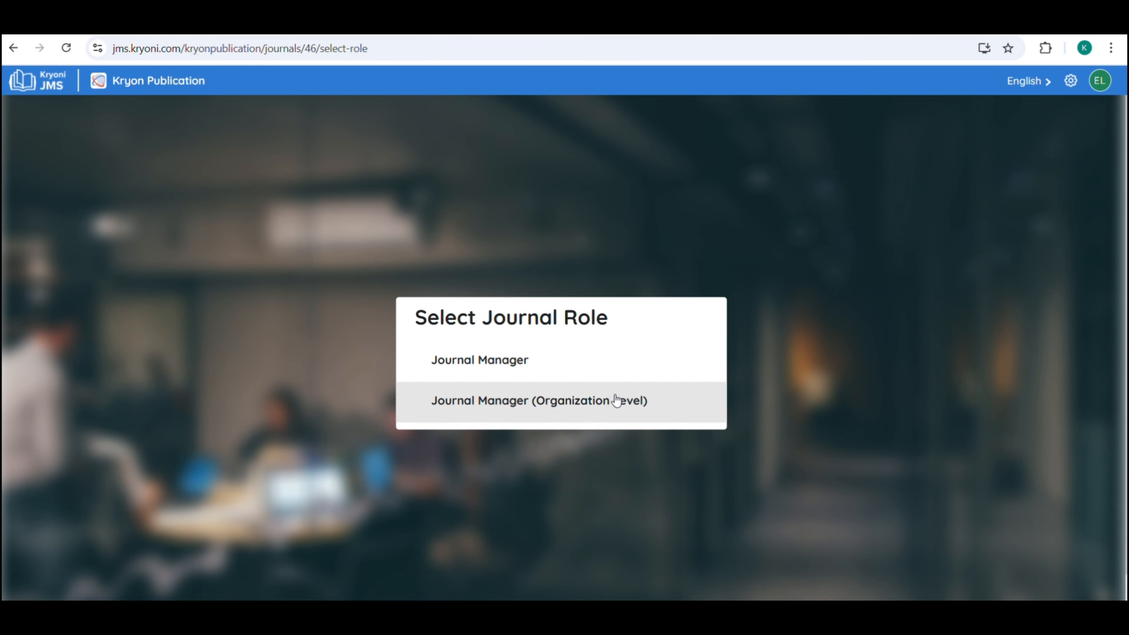
left_click(519, 369)
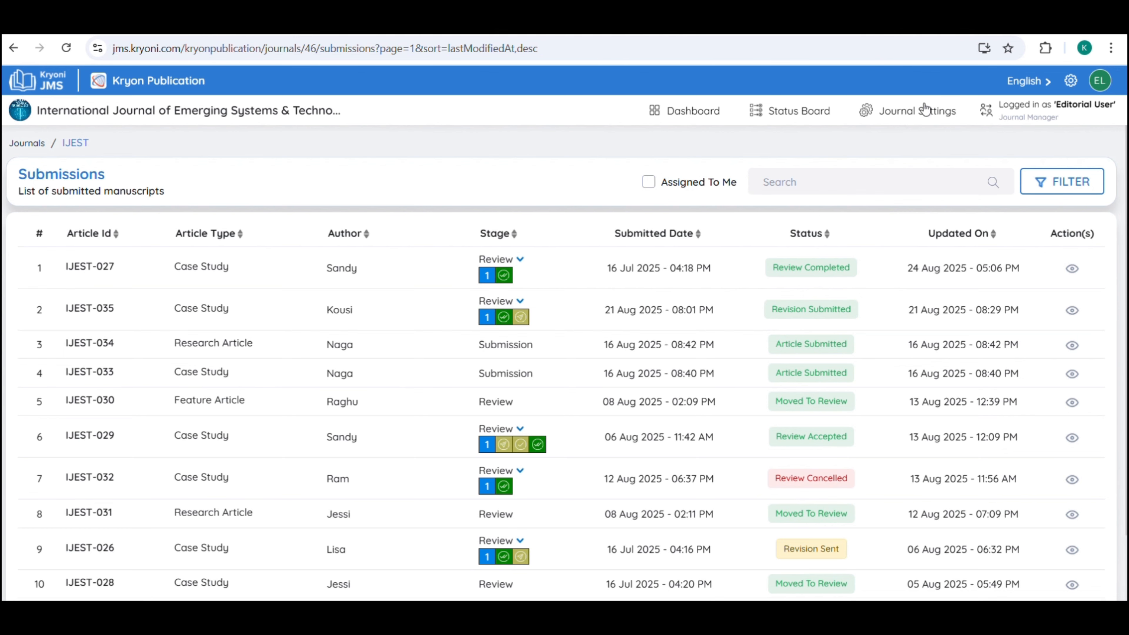
left_click(914, 112)
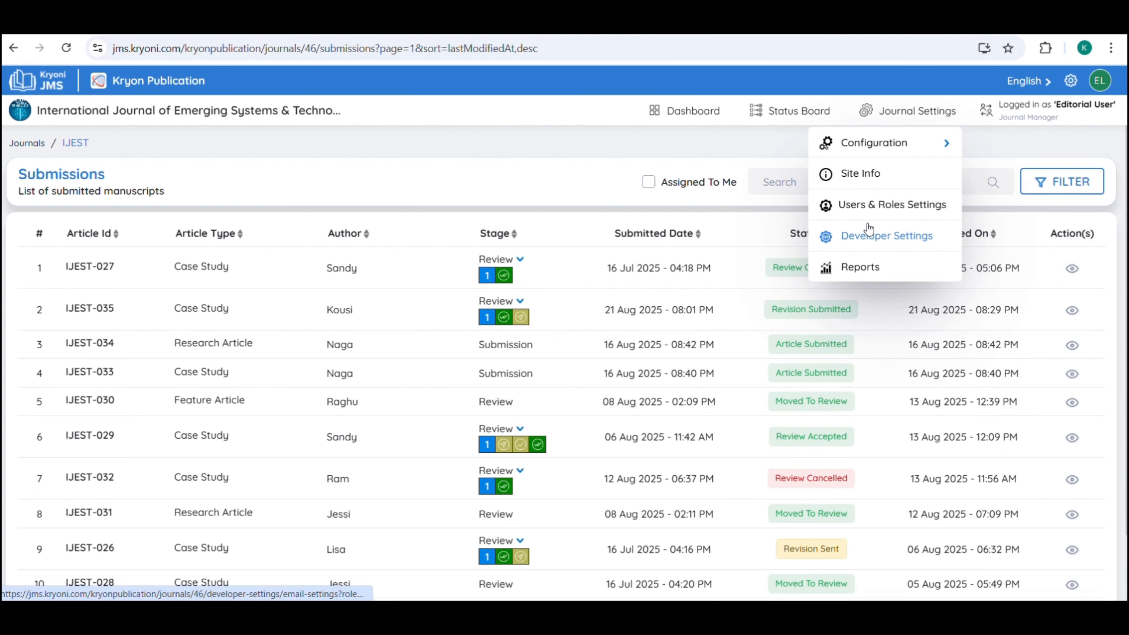
Open IJEST's Users & Roles settings, review the Reviewers and Authors lists, then return to Editorial Roles.
left_click(891, 209)
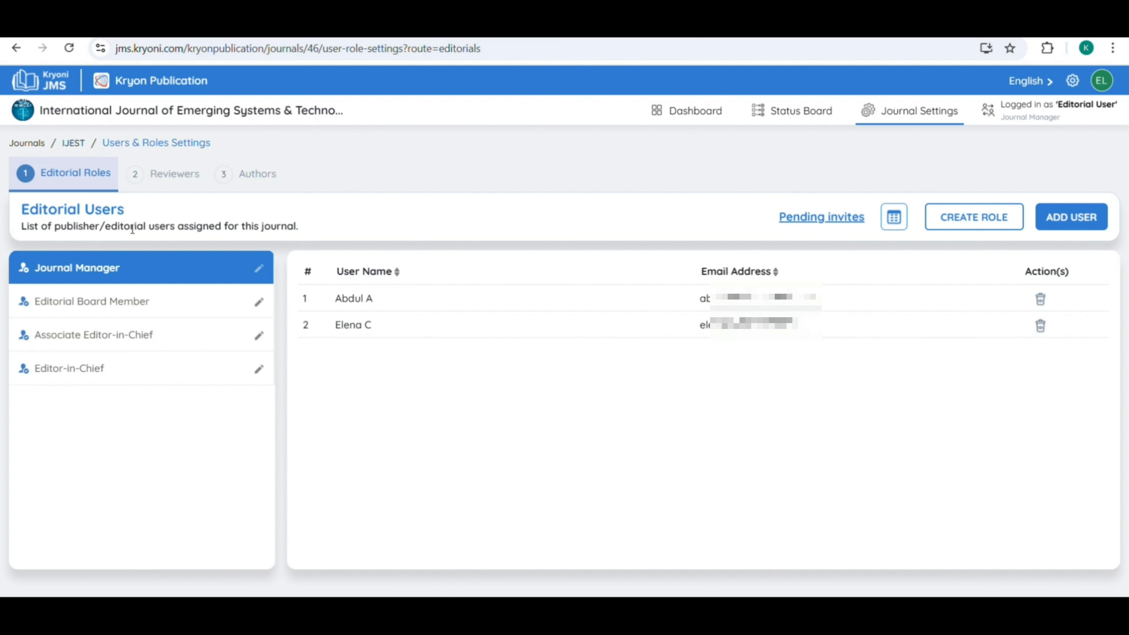
left_click(144, 191)
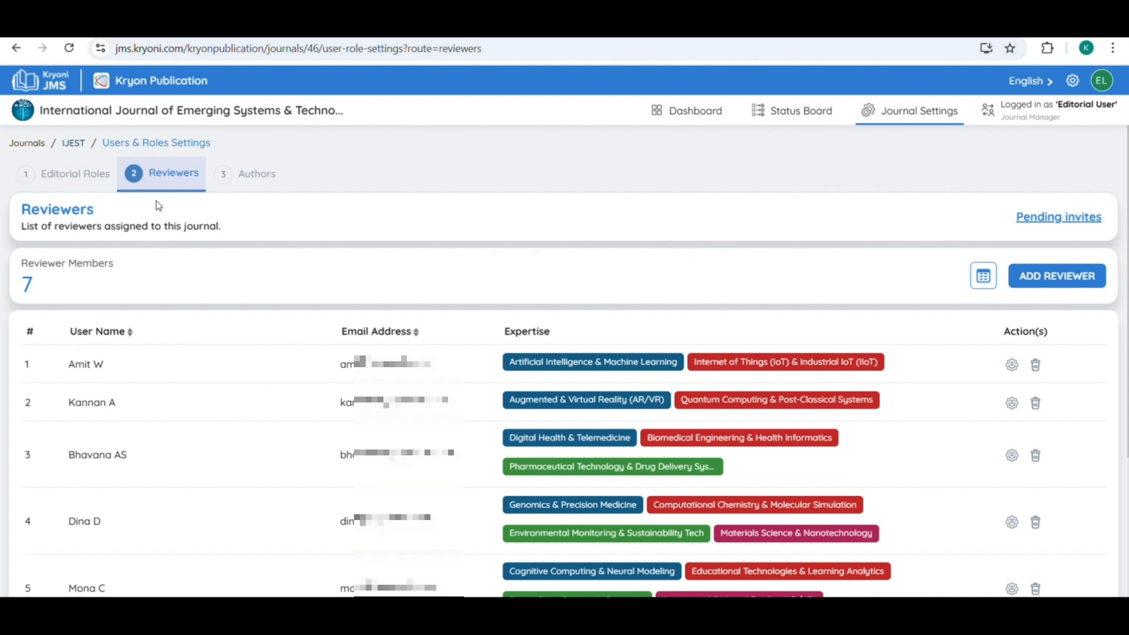
left_click(230, 178)
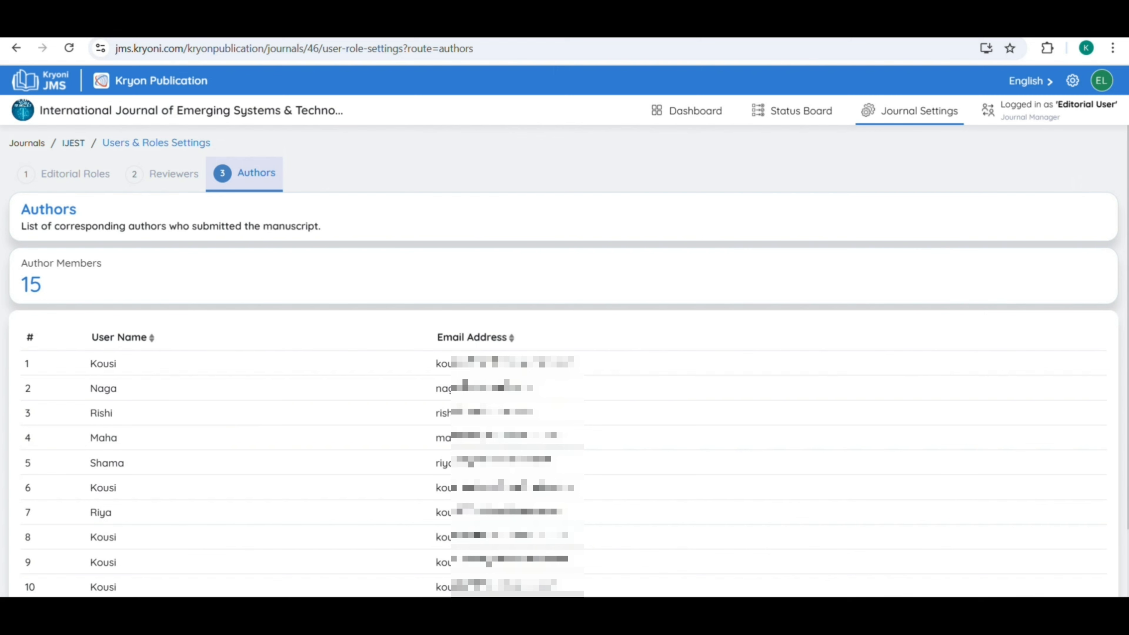
left_click(56, 181)
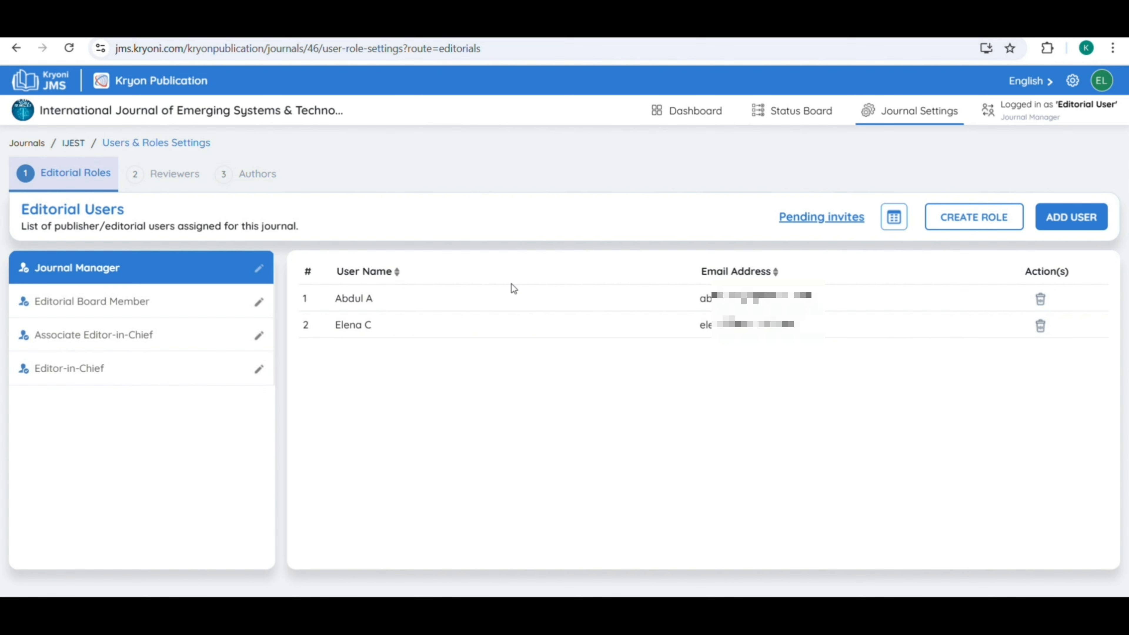
Start a new editorial role and look through its permission sections.
left_click(947, 222)
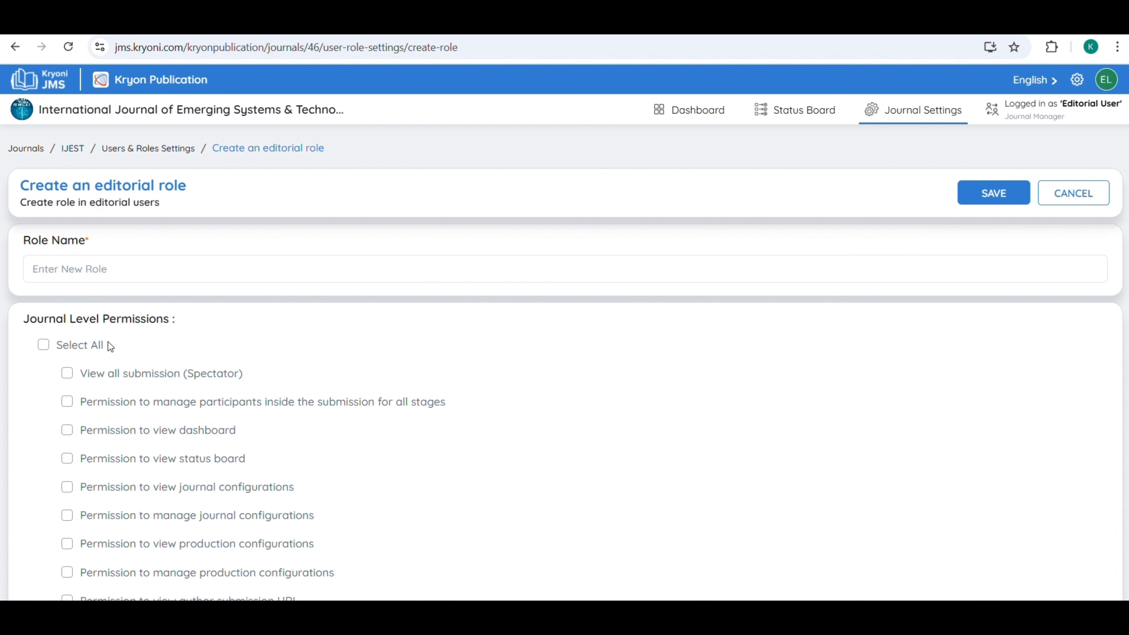
scroll(108, 342, "down", 2)
scroll(110, 347, "down", 6)
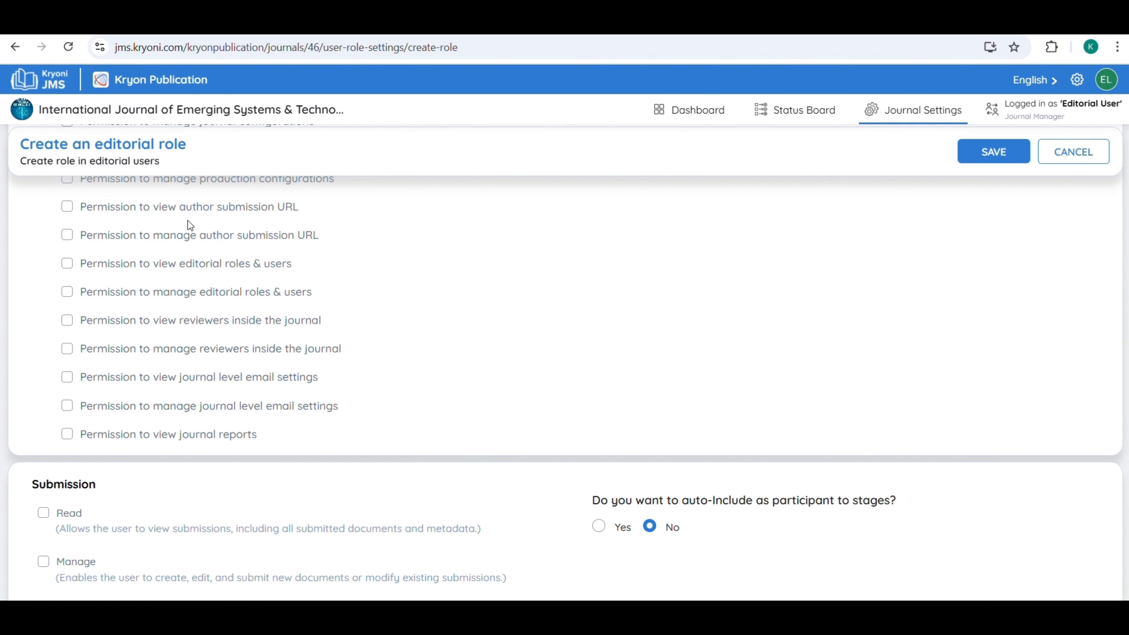
scroll(358, 285, "down", 2)
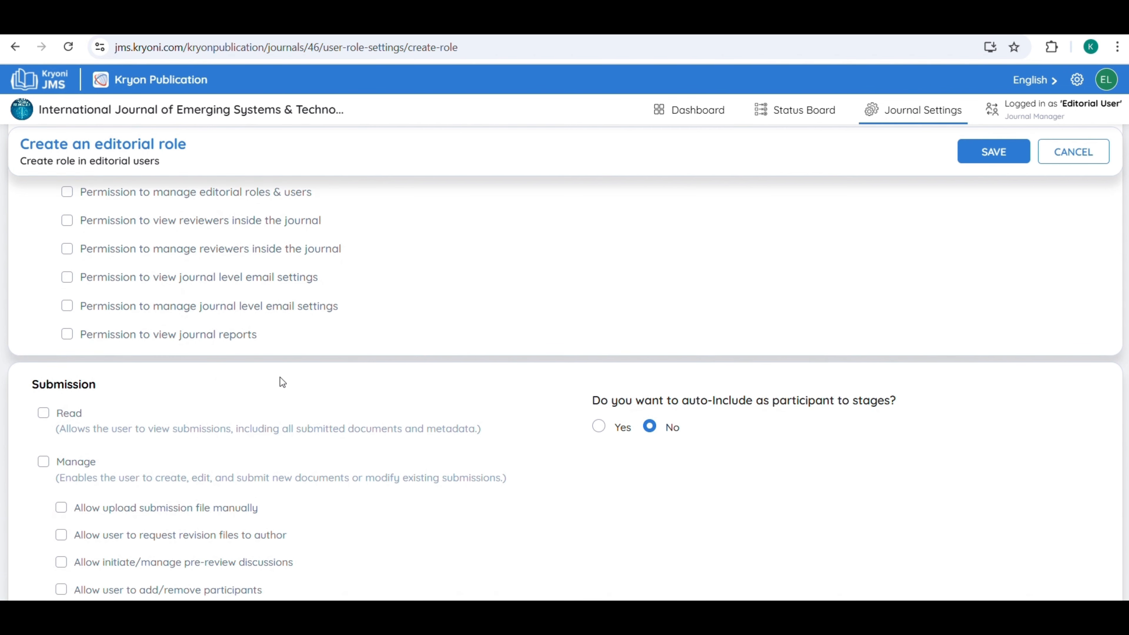
scroll(279, 376, "down", 2)
scroll(281, 377, "down", 2)
scroll(281, 377, "down", 4)
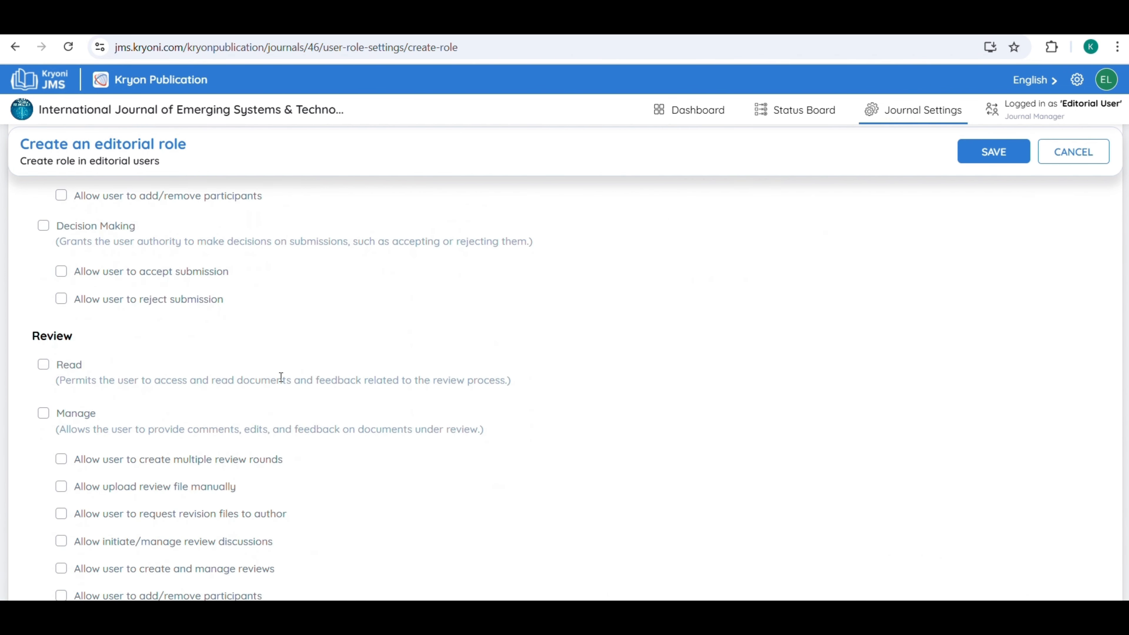
scroll(280, 377, "down", 2)
scroll(282, 382, "down", 3)
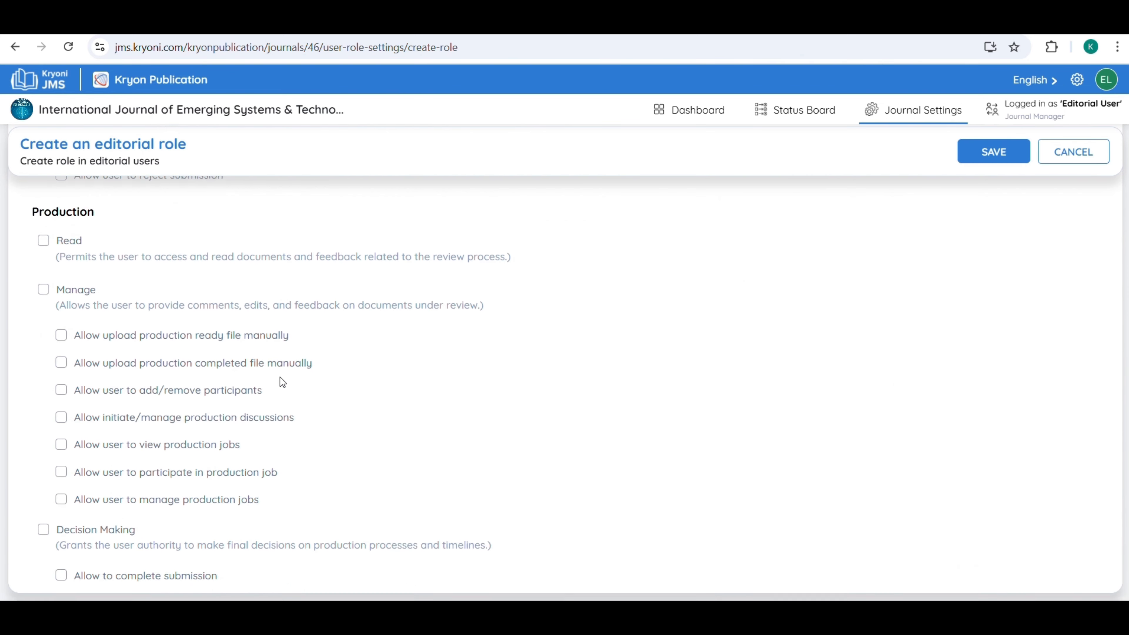
scroll(281, 382, "up", 6)
scroll(278, 378, "up", 15)
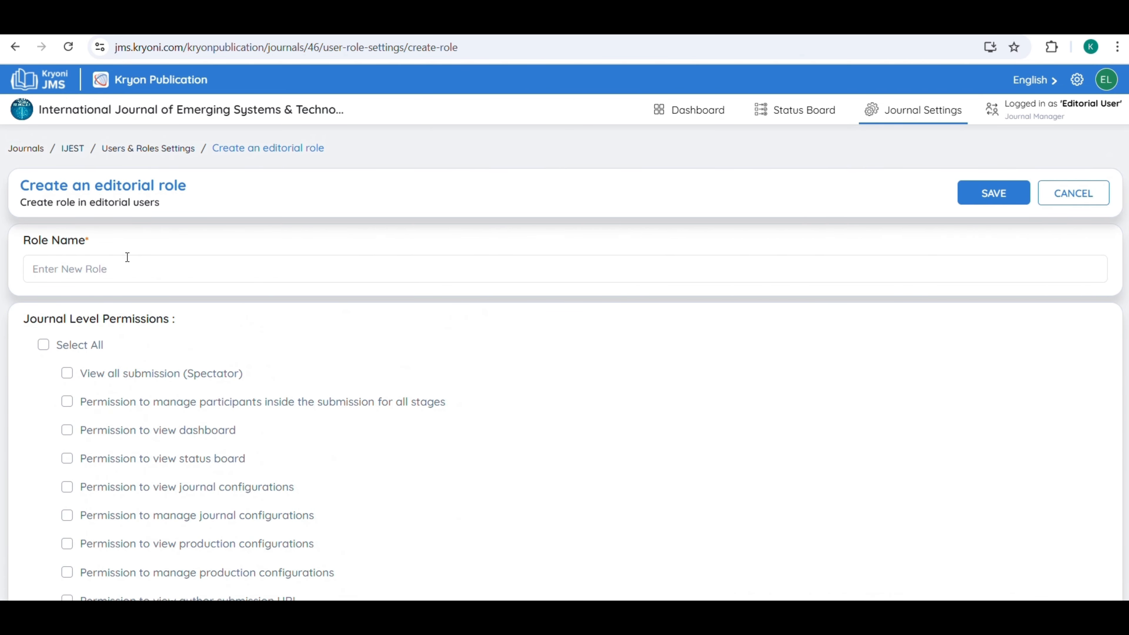
Enter EIC as the new role's name.
left_click(124, 257)
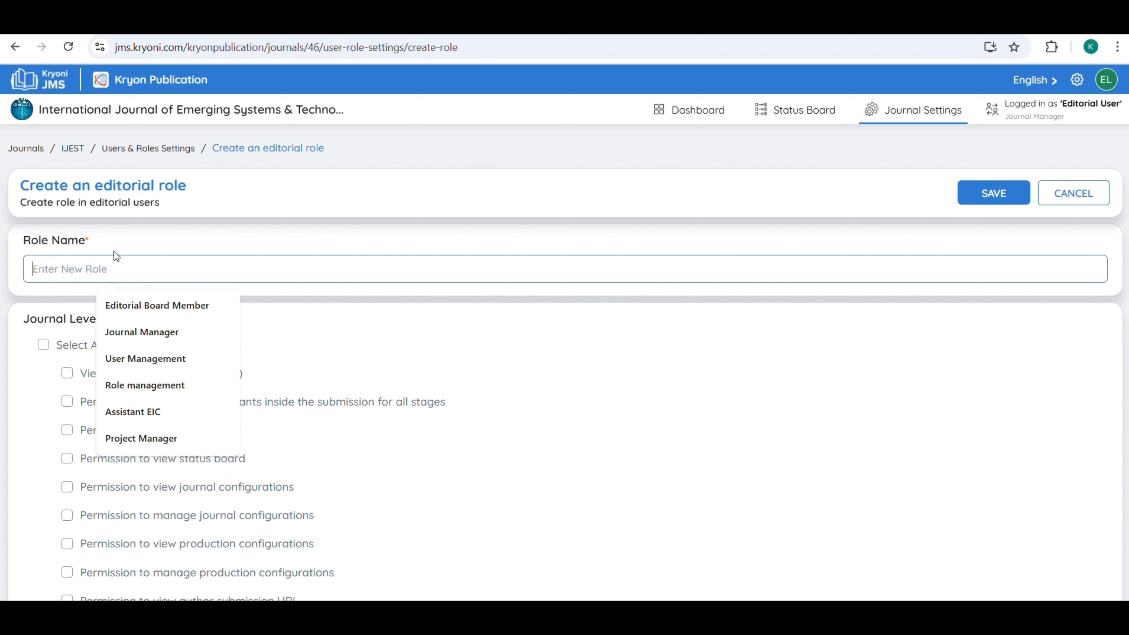
type("EIC")
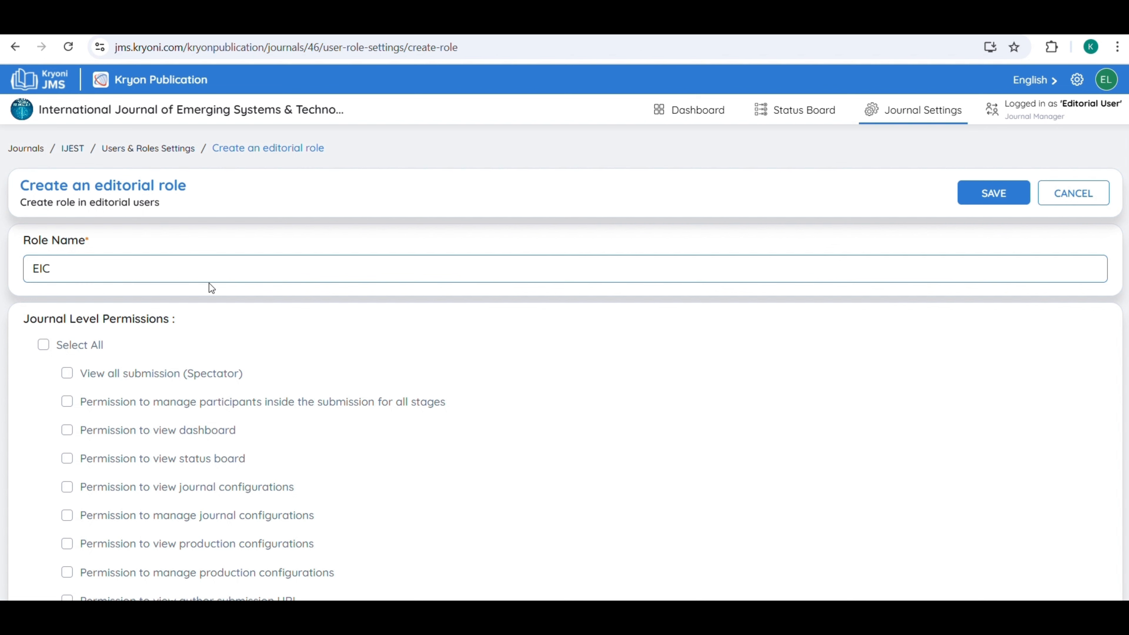
scroll(114, 285, "down", 2)
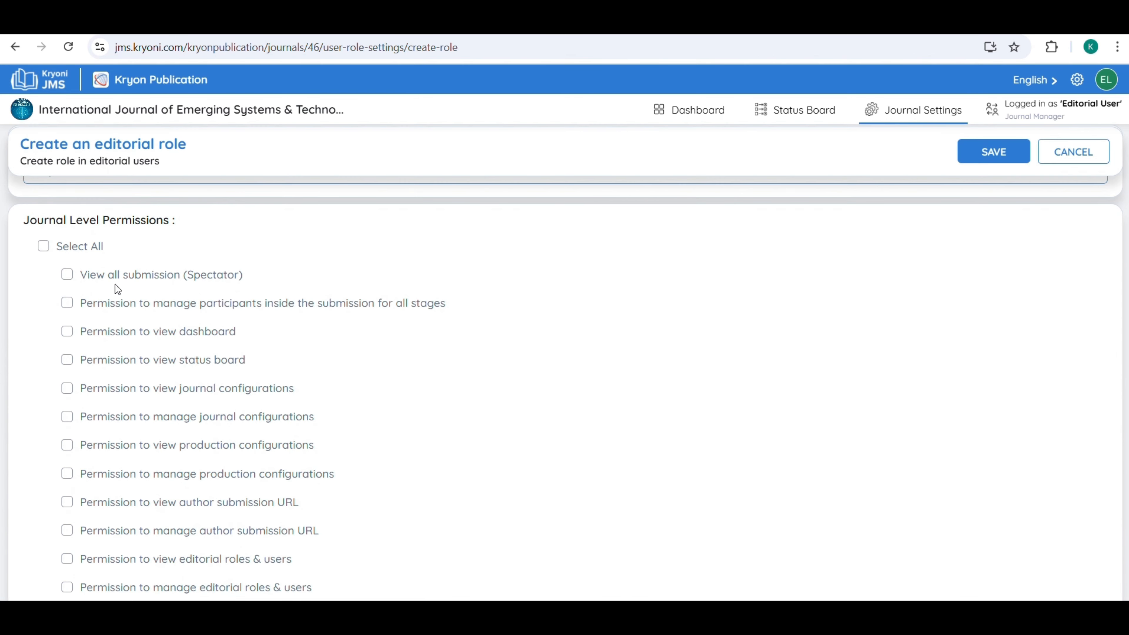
Grant EIC Spectator access, participant management, production configuration viewing/managing, and author submission URL viewing.
left_click(67, 274)
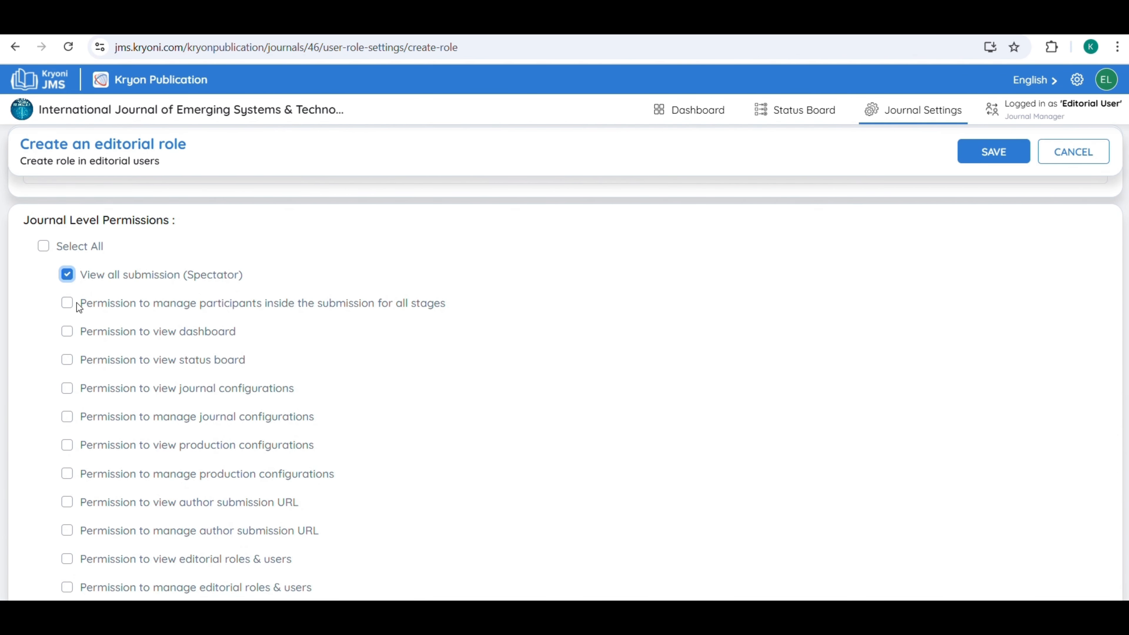
left_click(67, 331)
left_click(69, 360)
scroll(89, 316, "down", 4)
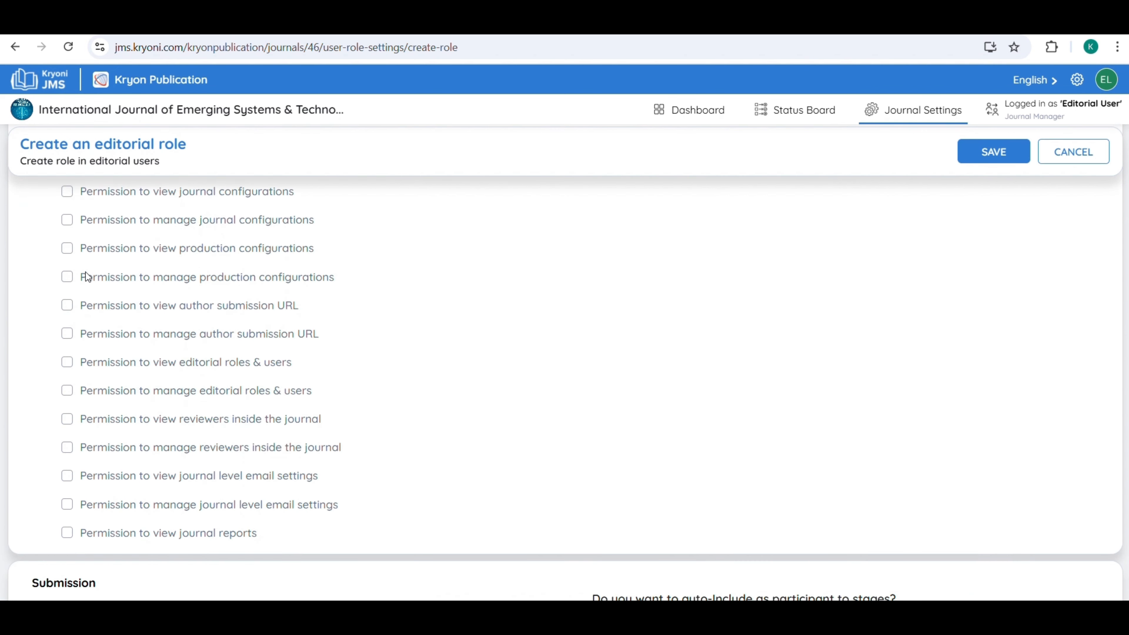
left_click(67, 248)
left_click(67, 276)
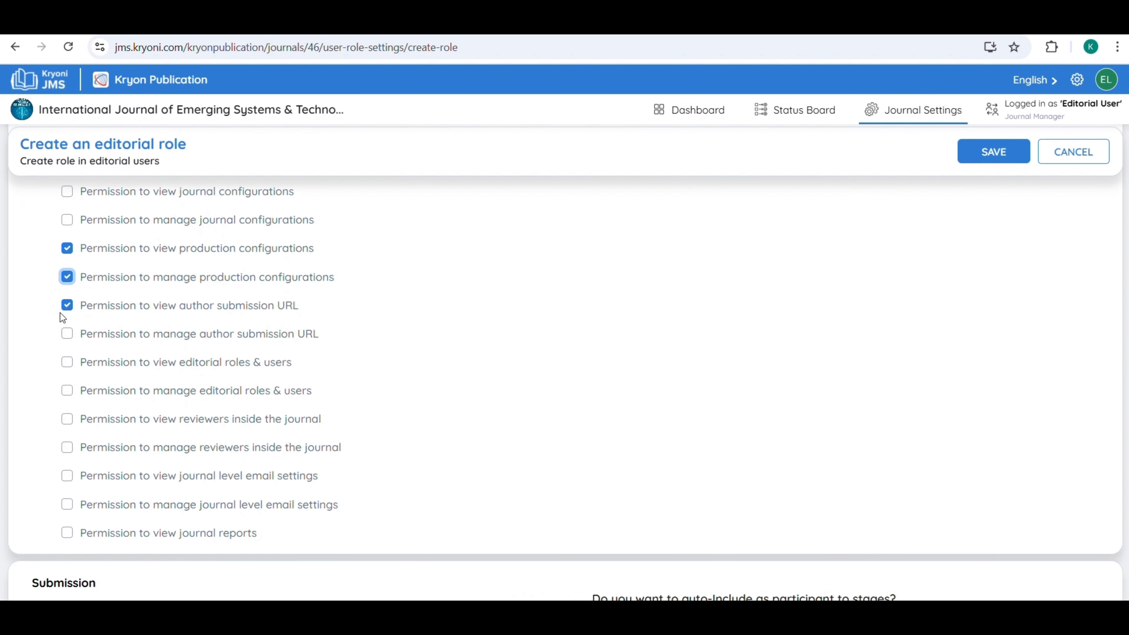
left_click(67, 333)
scroll(202, 355, "down", 2)
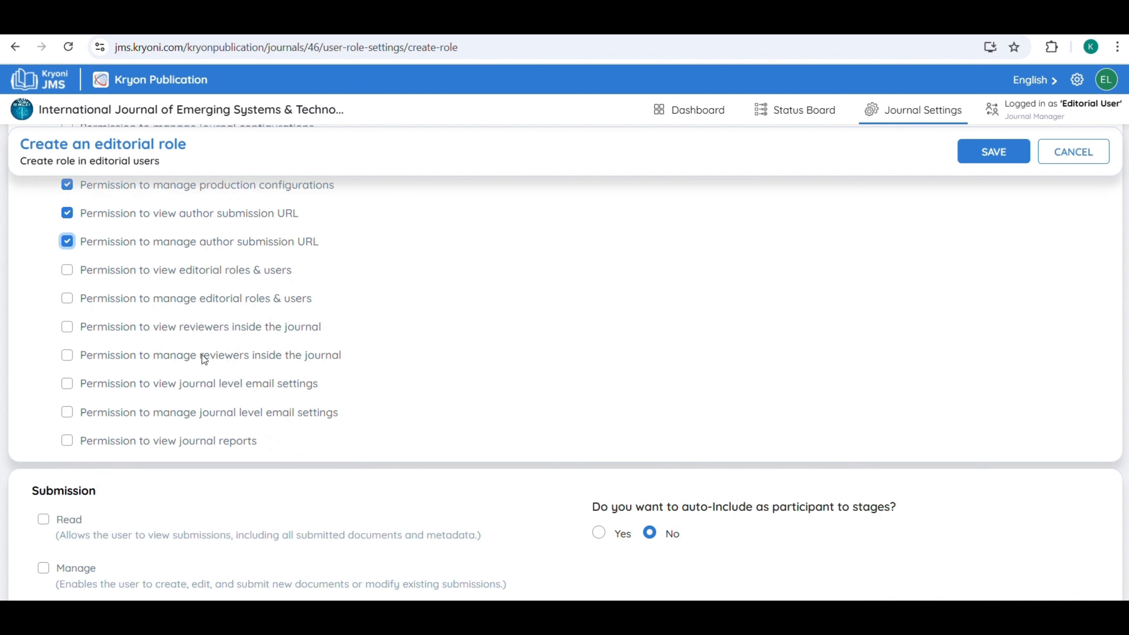
scroll(294, 301, "down", 4)
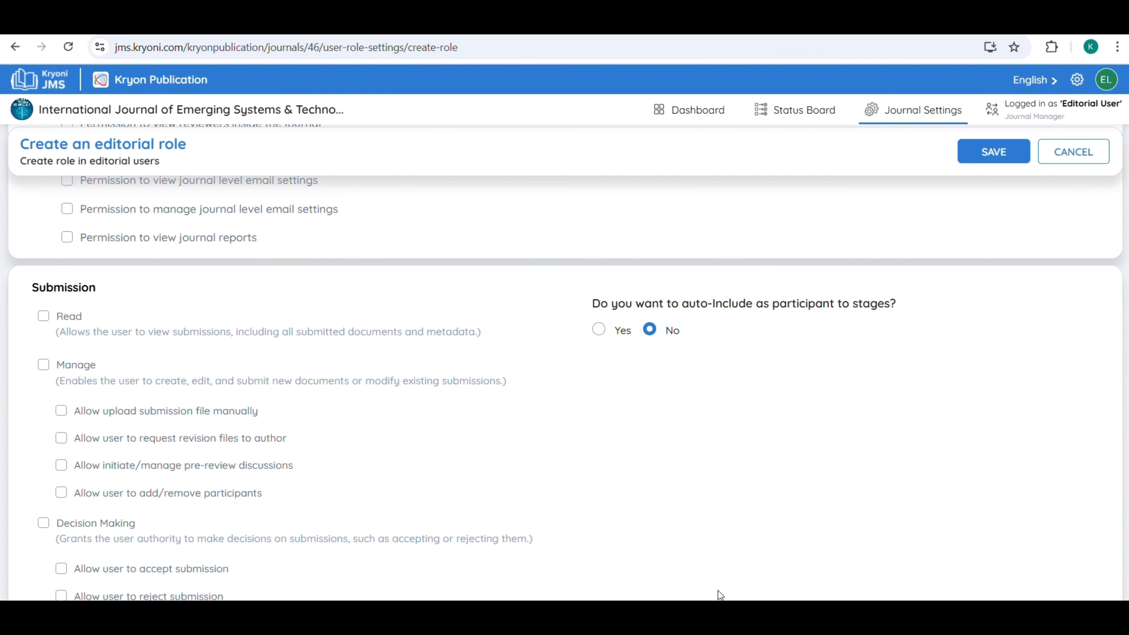
scroll(359, 279, "down", 2)
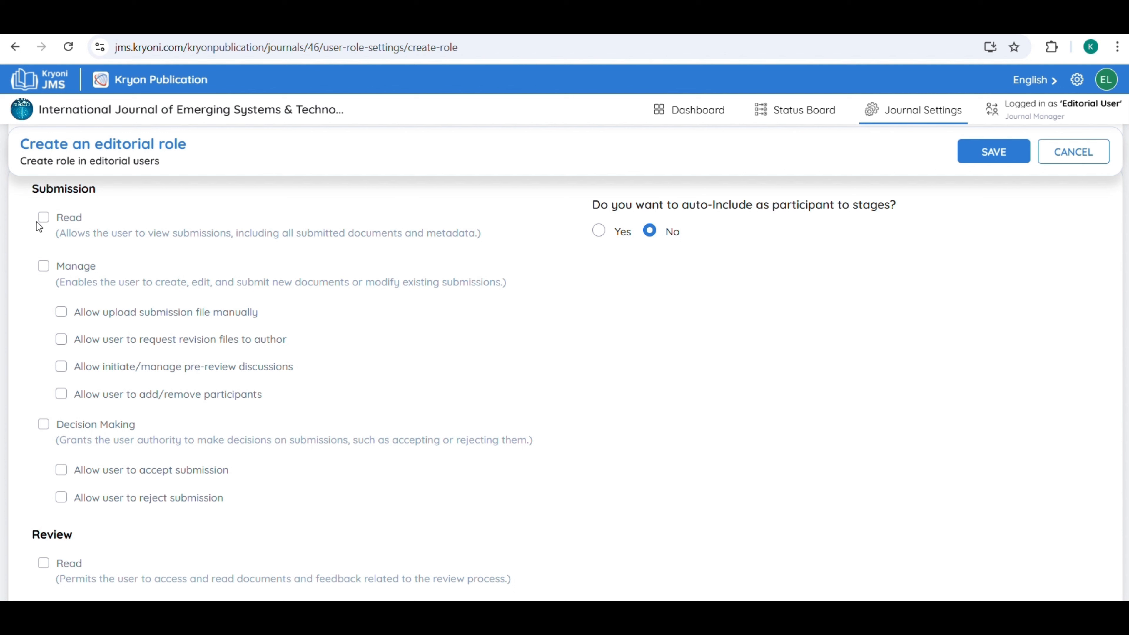
Grant EIC submission Read plus review Read, Manage (all six sub-permissions) and Decision Making.
left_click(42, 217)
scroll(124, 445, "up", 4)
scroll(134, 383, "down", 4)
scroll(153, 339, "down", 5)
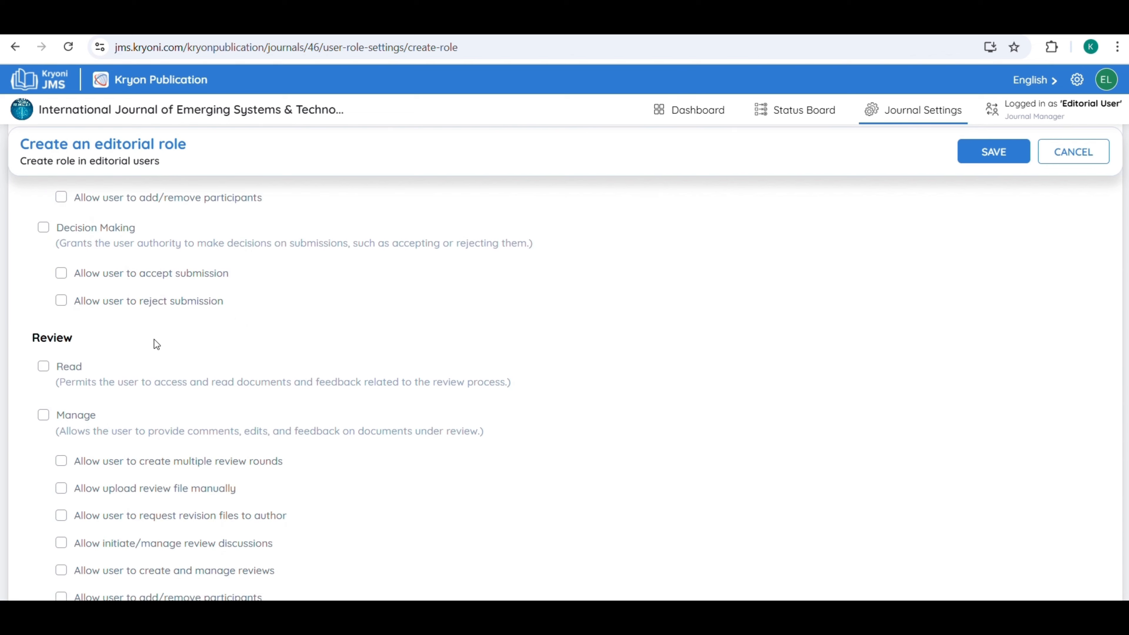
left_click(44, 269)
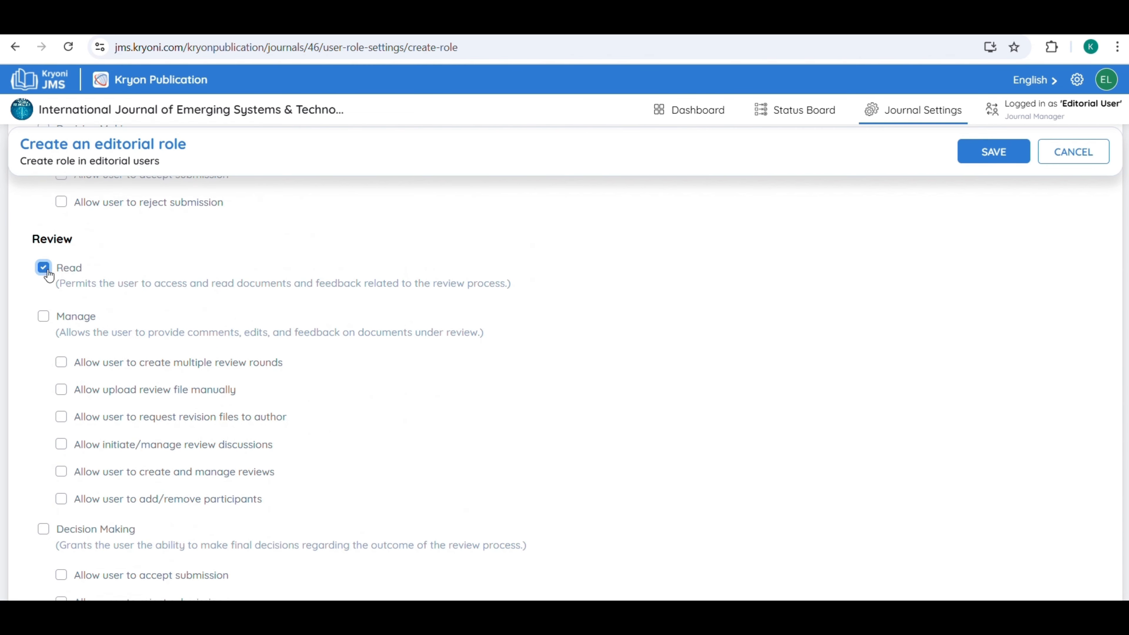
left_click(47, 315)
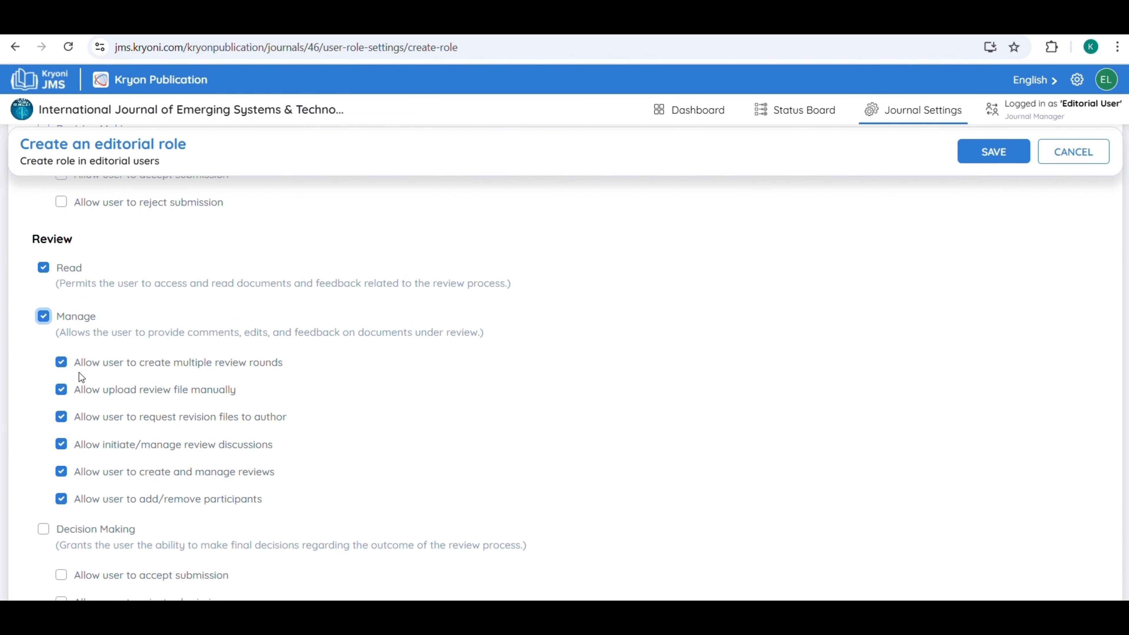
scroll(81, 377, "down", 4)
left_click(44, 334)
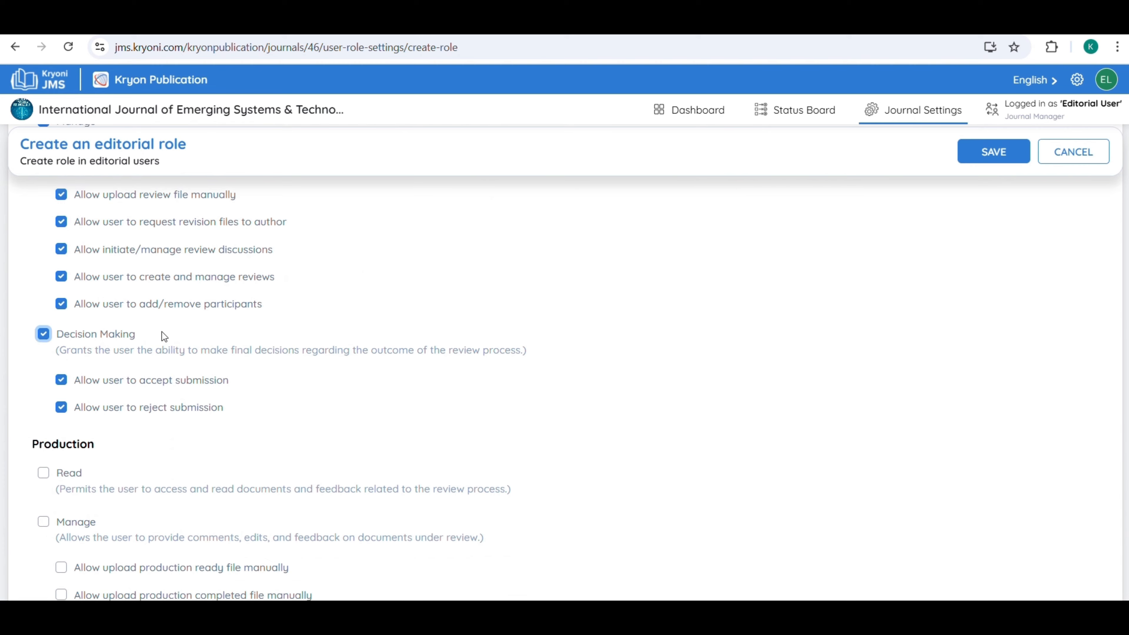
scroll(161, 331, "up", 10)
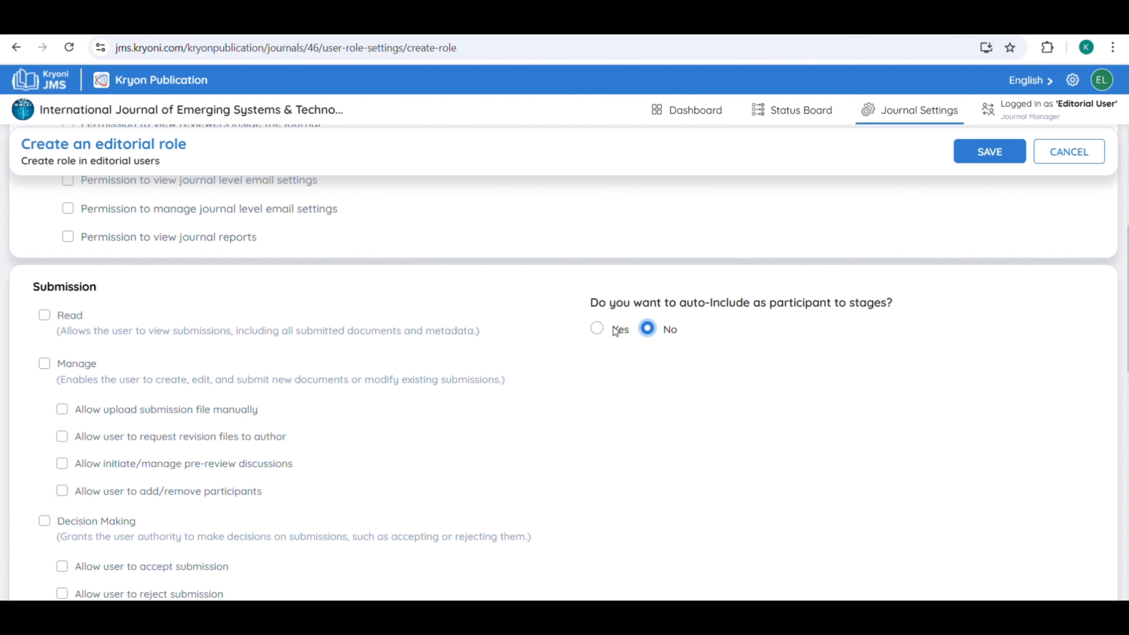
Set auto-include to Yes and add a participant rule assigning two users.
left_click(596, 328)
scroll(712, 214, "down", 3)
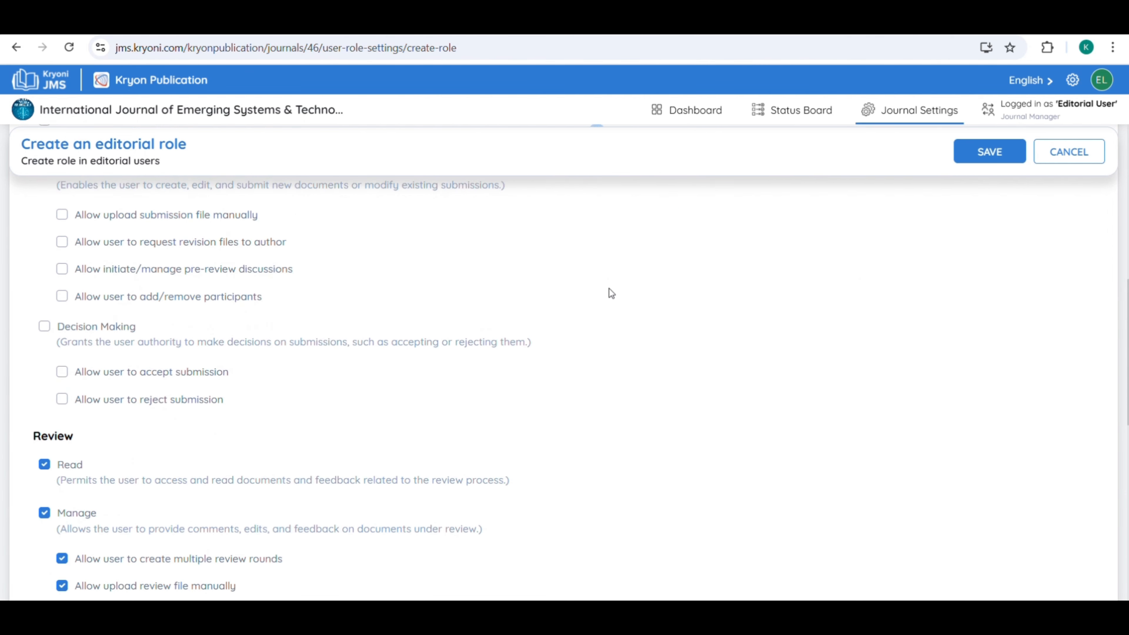
scroll(617, 267, "up", 2)
left_click(626, 257)
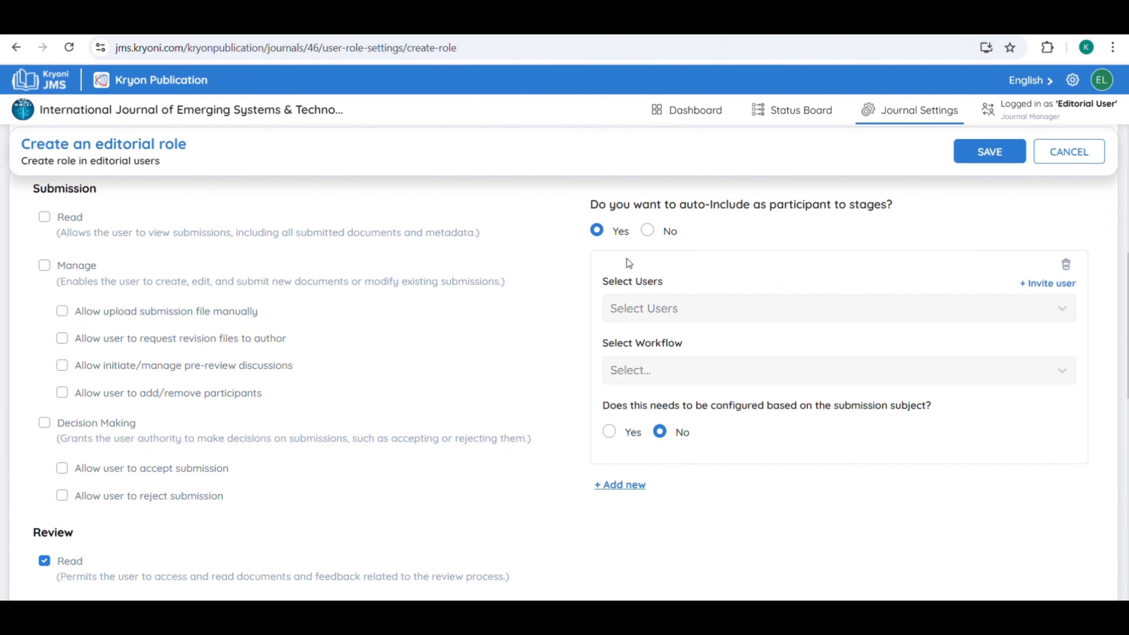
left_click(763, 320)
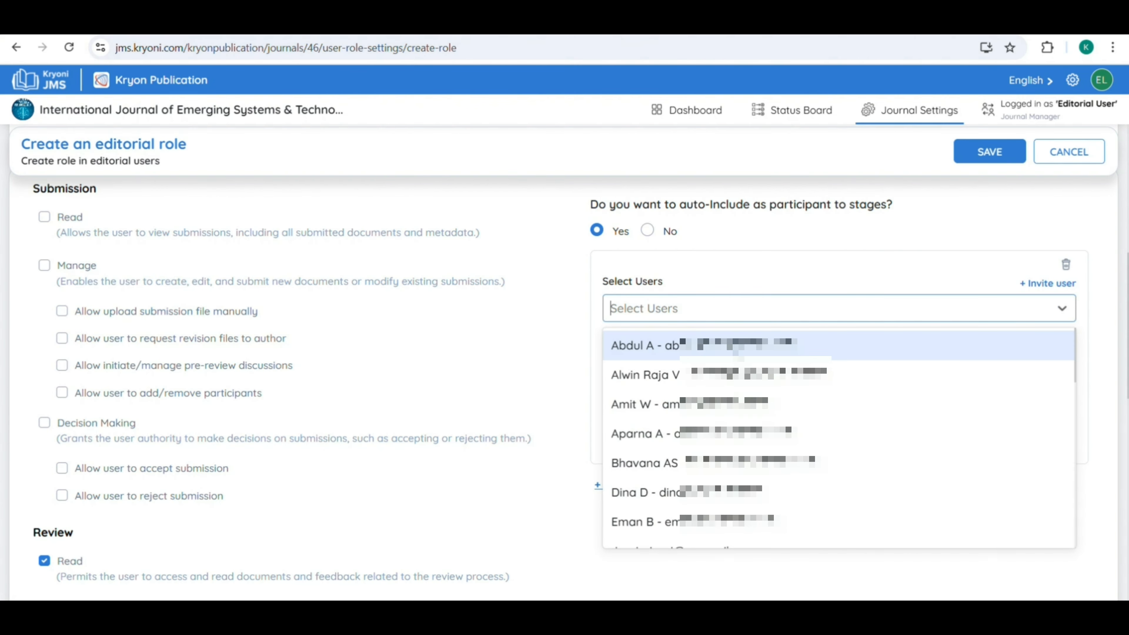
left_click(751, 345)
left_click(811, 307)
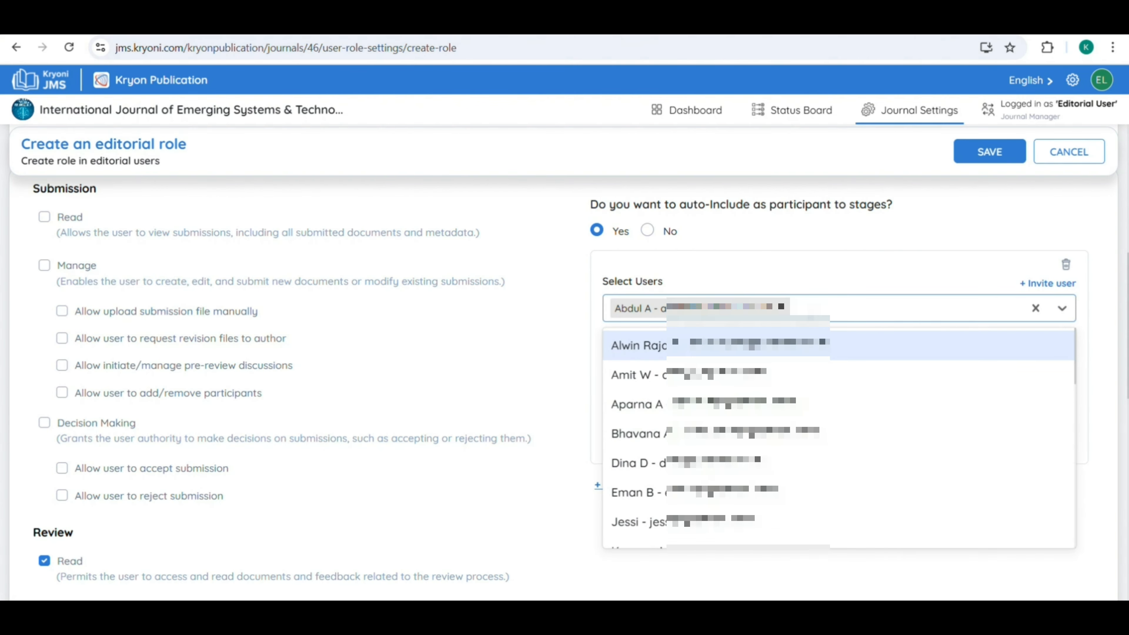
left_click(795, 375)
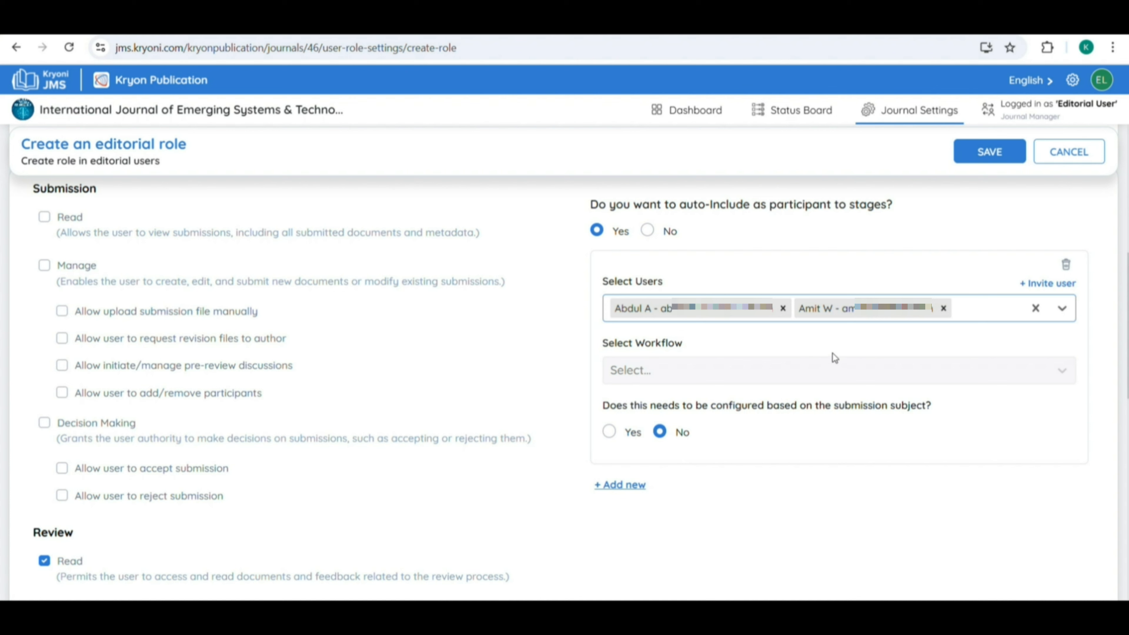
Apply the rule to the Submission and Review stages and allow Submission Read.
left_click(670, 374)
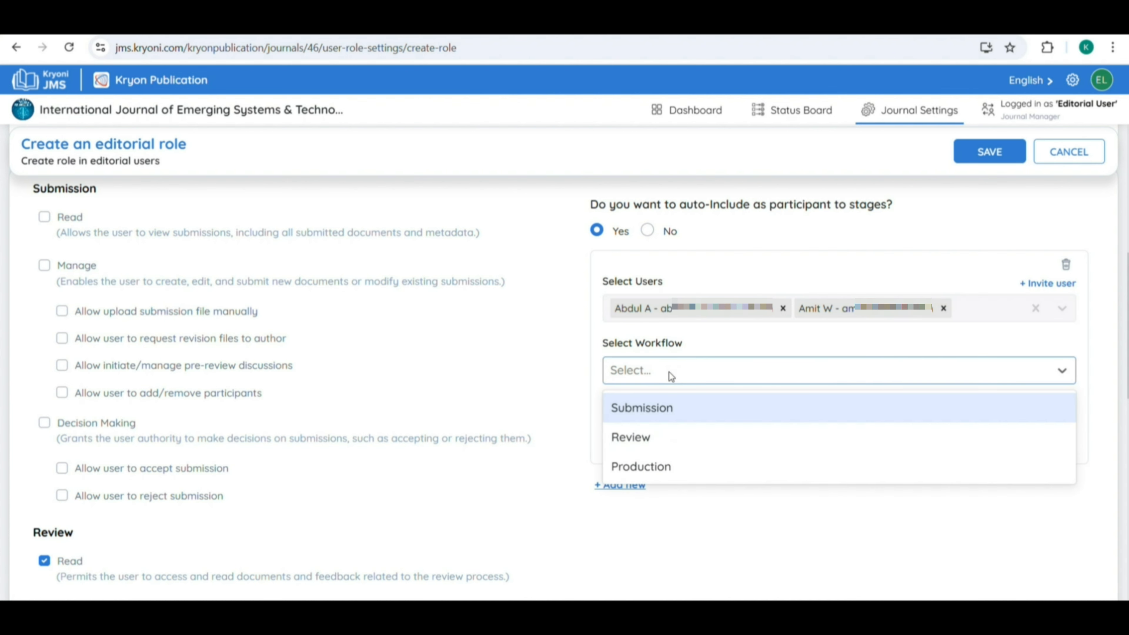
left_click(665, 416)
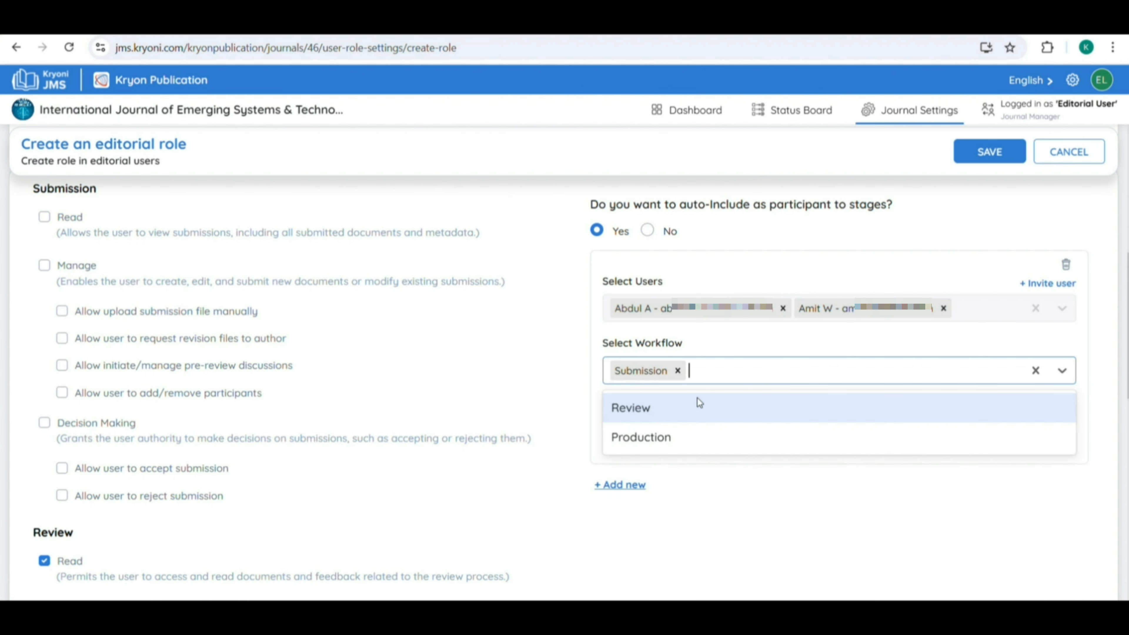
left_click(690, 409)
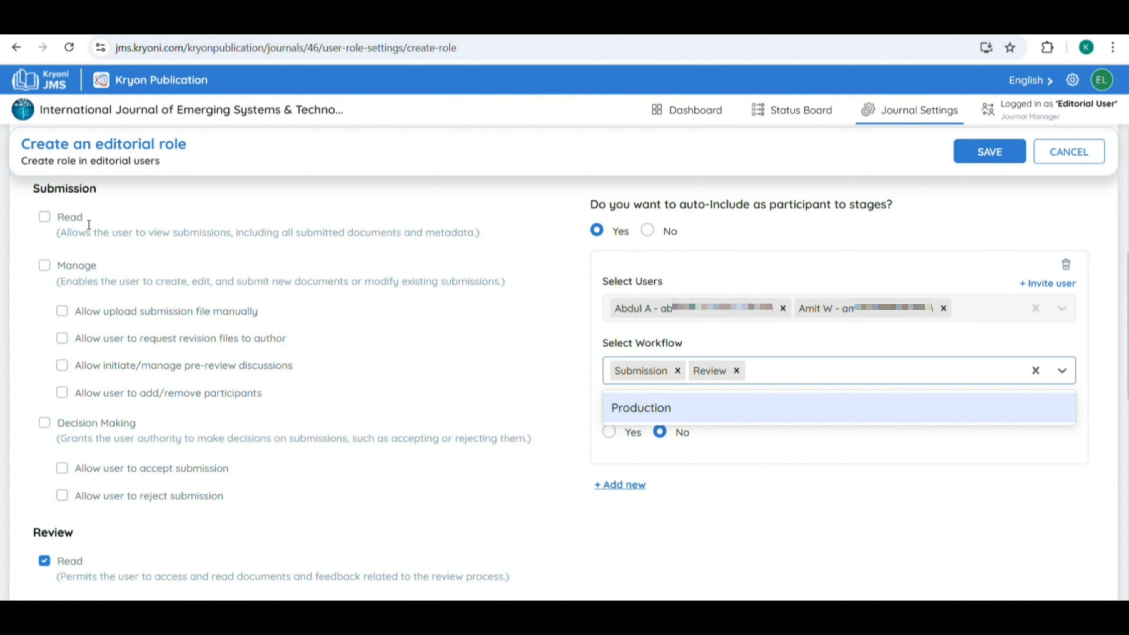
left_click(44, 217)
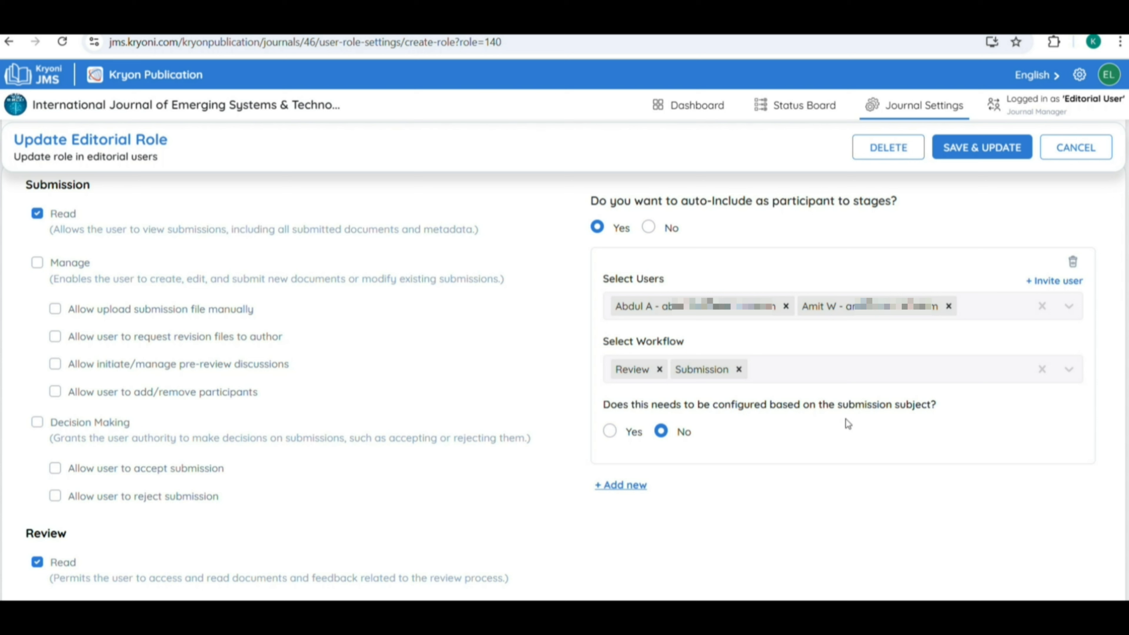
Restrict the EIC rule to Life Sciences & Biomedicine submissions and save the role.
left_click(610, 431)
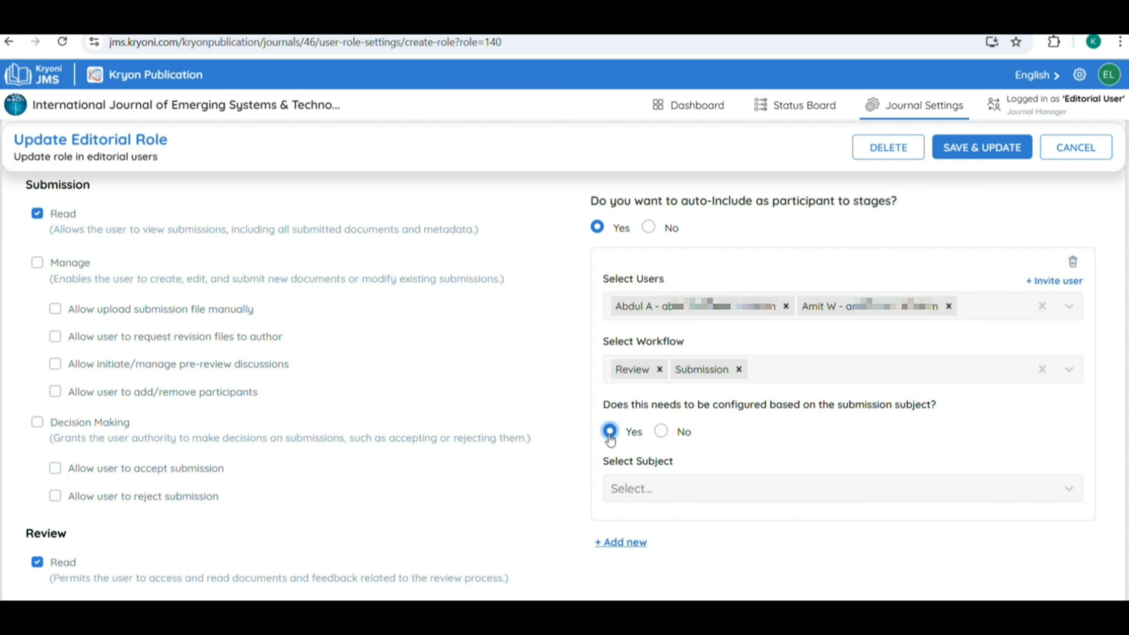
scroll(672, 375, "down", 2)
left_click(673, 389)
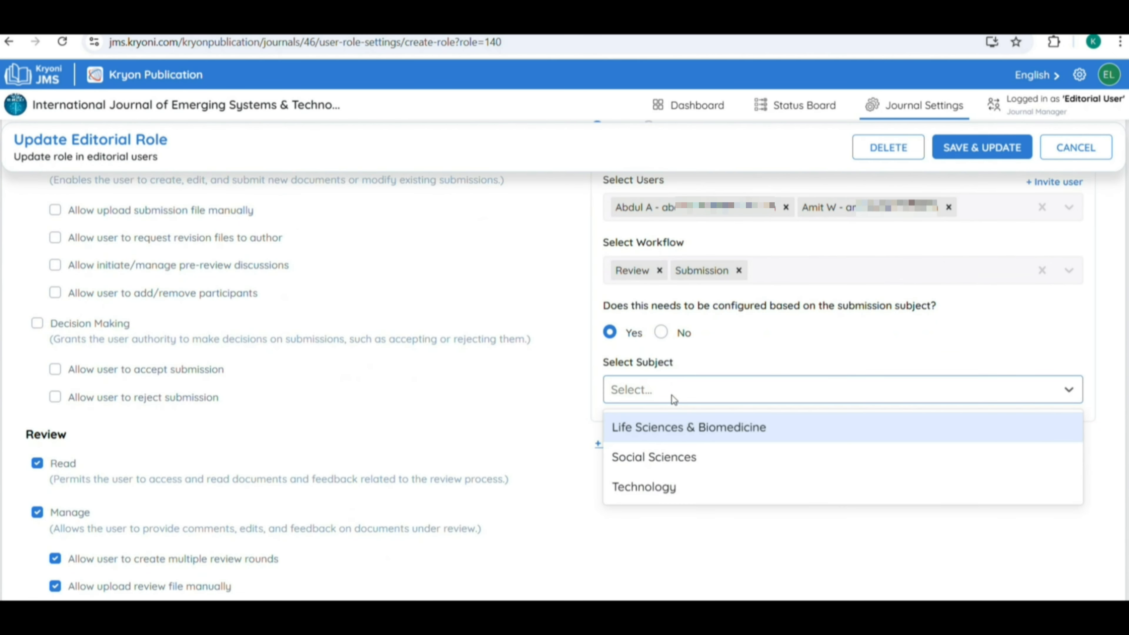
left_click(687, 434)
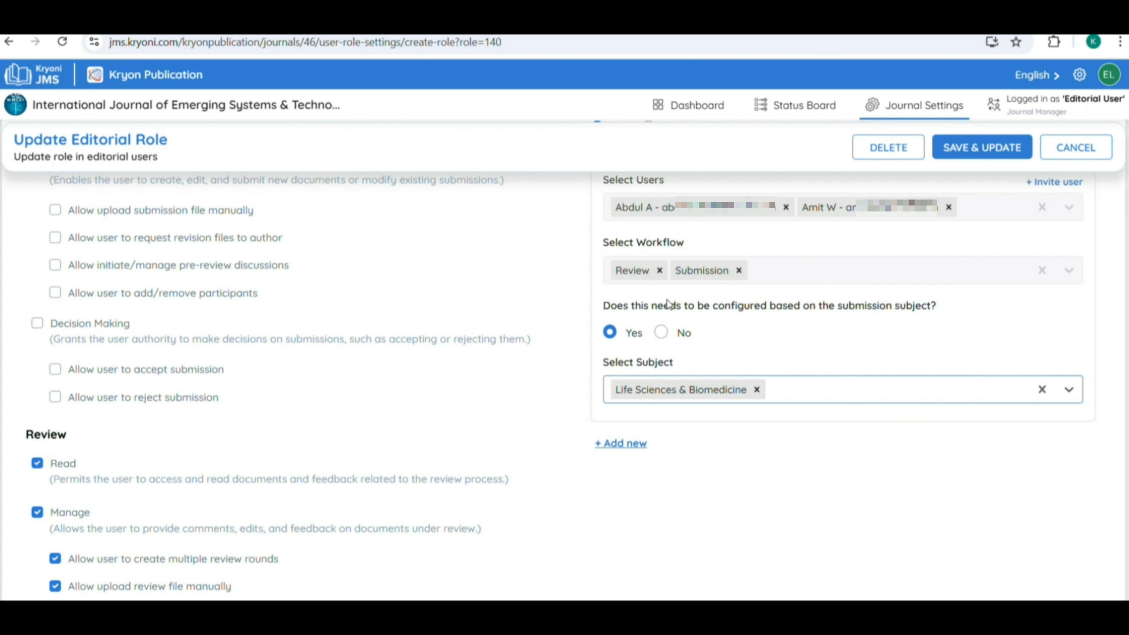
left_click(669, 287)
scroll(778, 406, "up", 4)
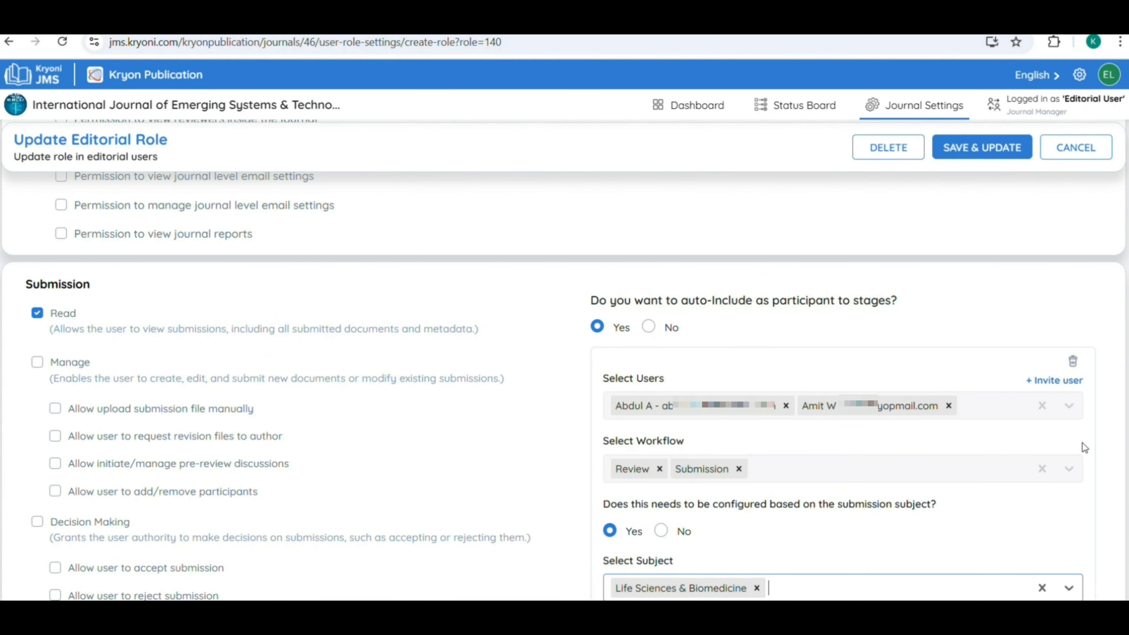
scroll(1024, 452, "up", 10)
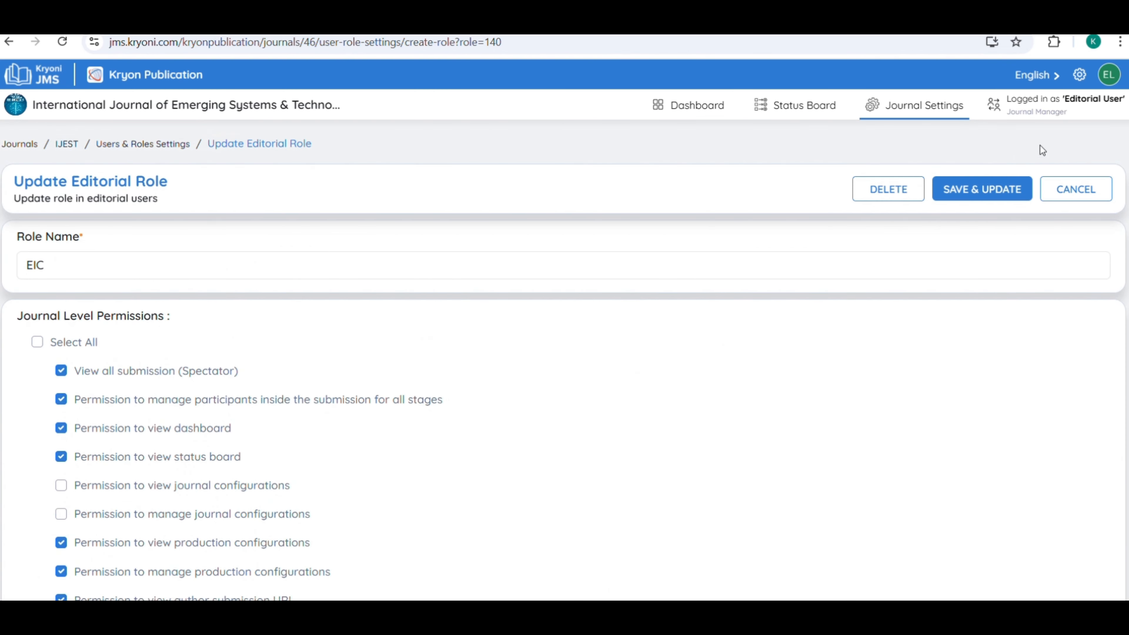
left_click(967, 195)
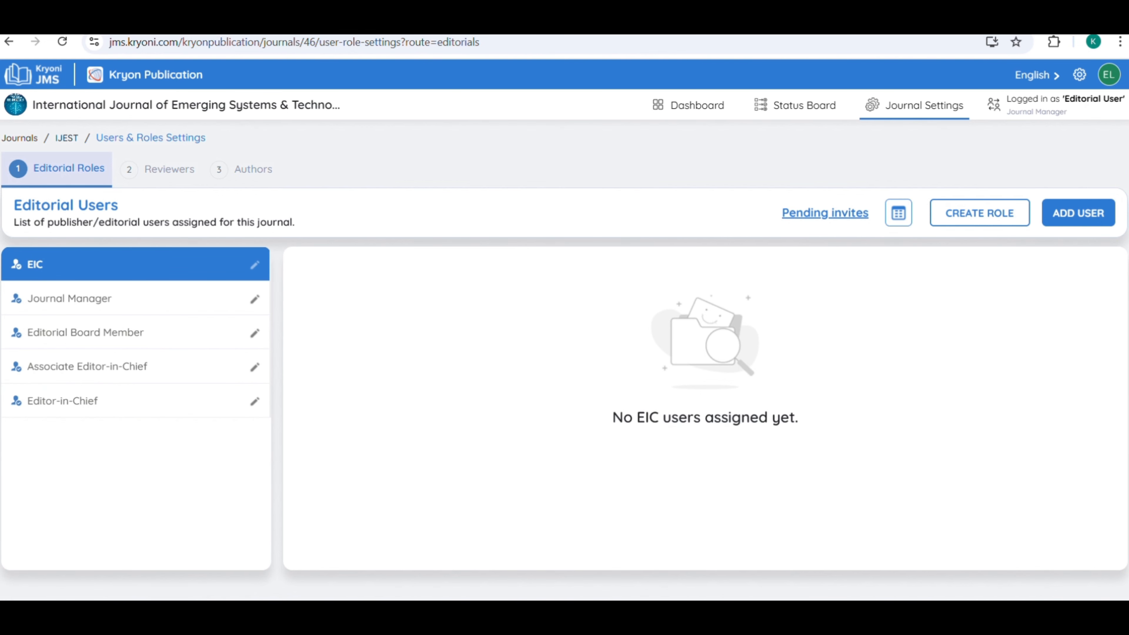
Add a user with role EIC, try and clear a user search, then go to Invite user.
left_click(1064, 218)
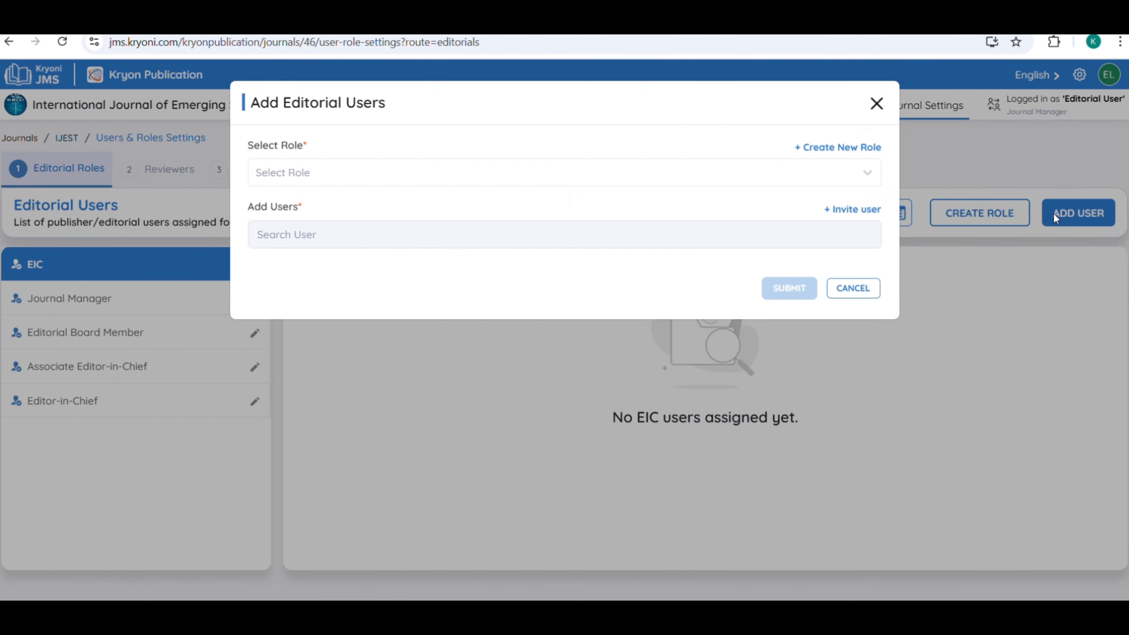
left_click(284, 172)
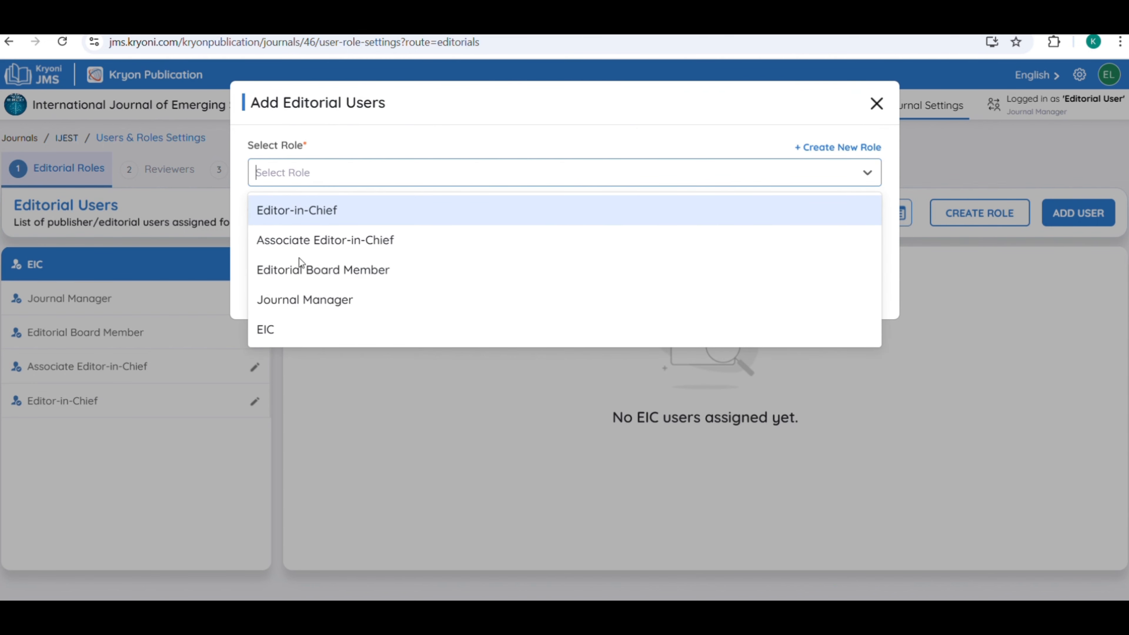
left_click(302, 329)
left_click(305, 242)
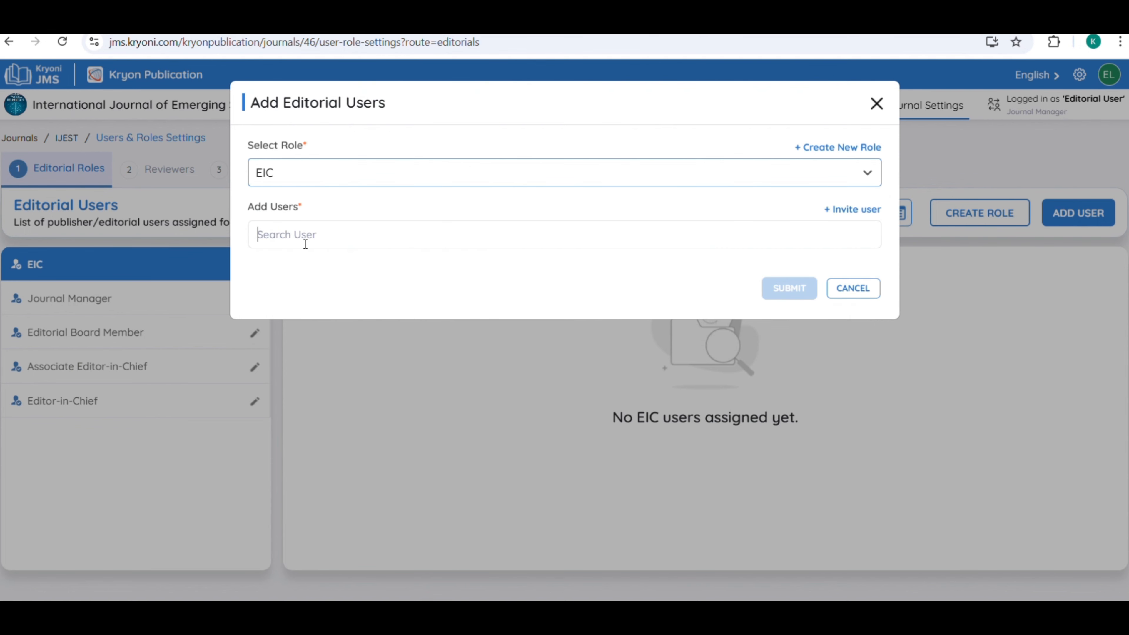
type("a")
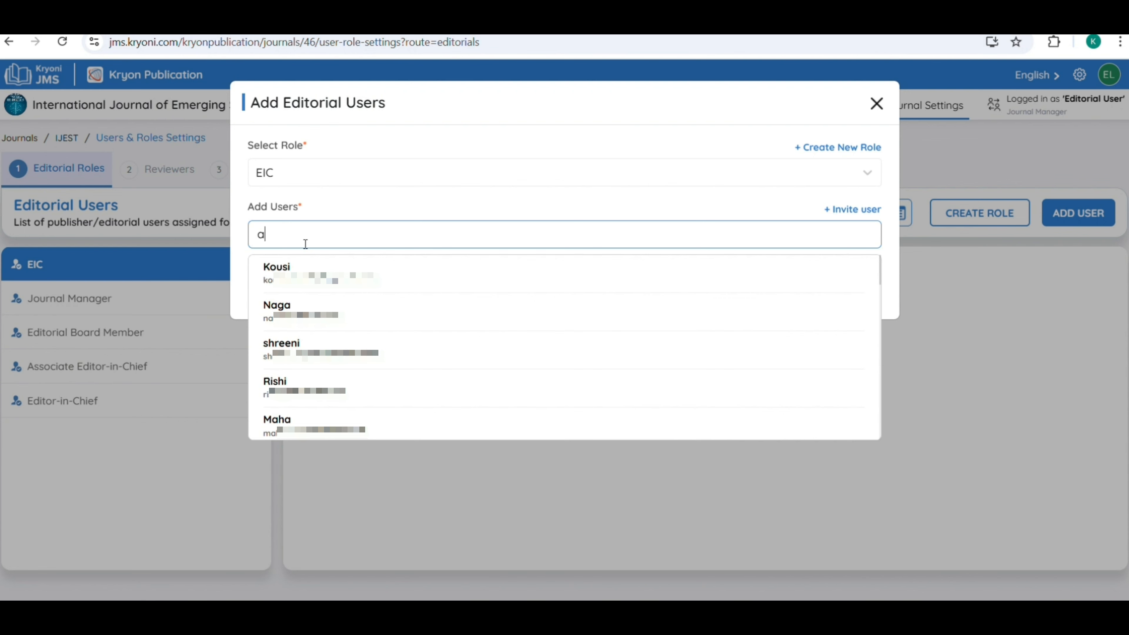
key("BackSpace")
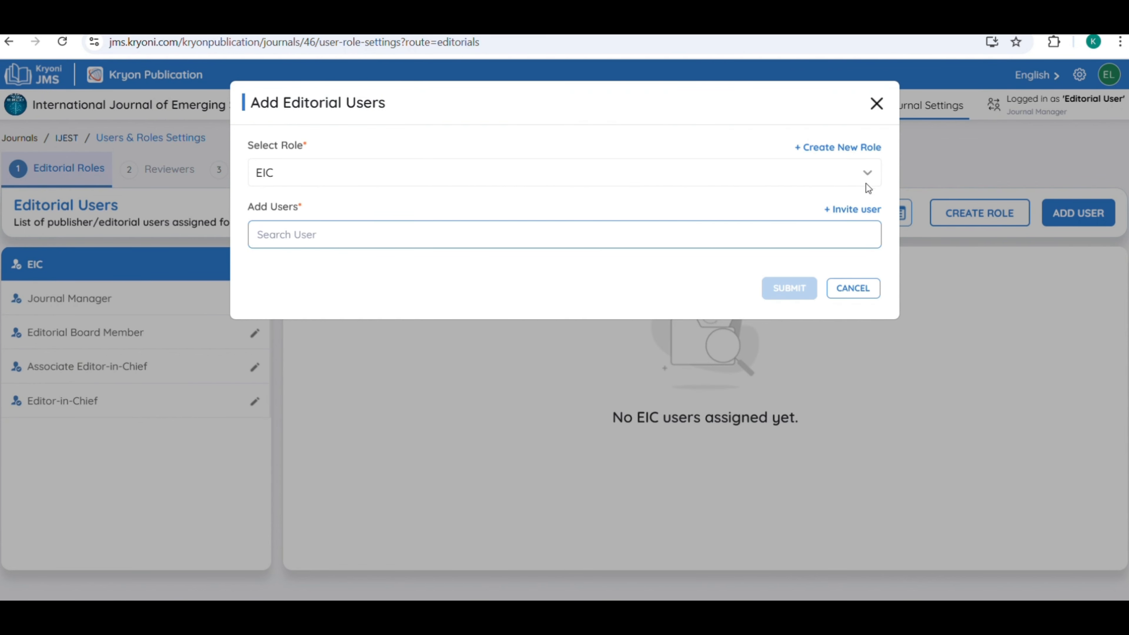
left_click(848, 210)
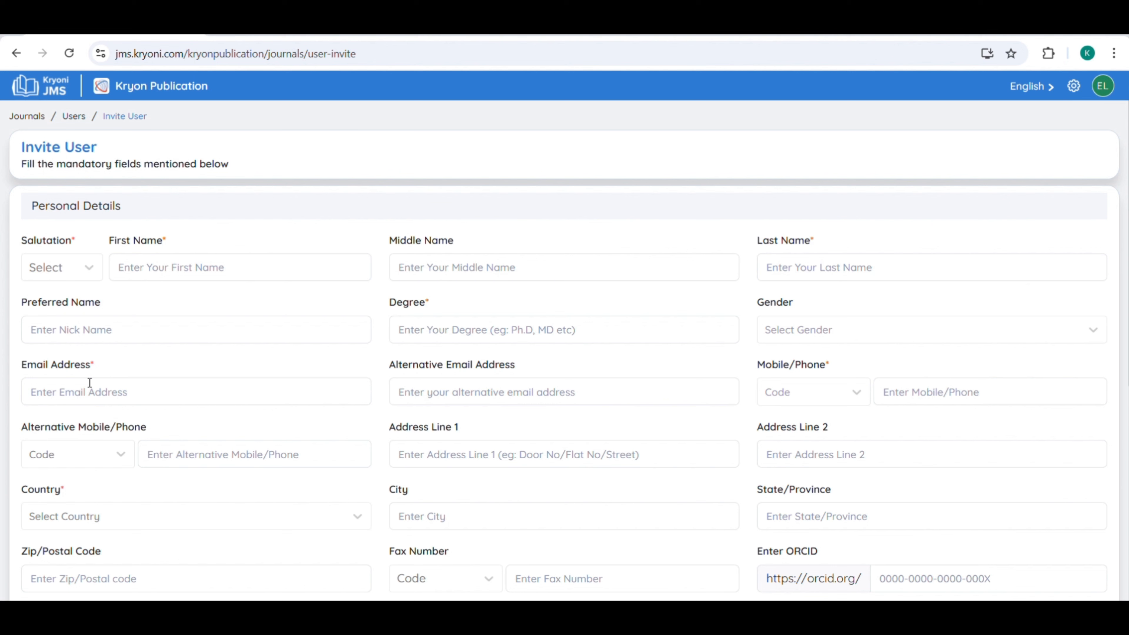
Fill in salutation Ms, the invitee's first and last names, and their e-mail address.
left_click(53, 261)
left_click(39, 331)
left_click(194, 265)
type("Kousalya")
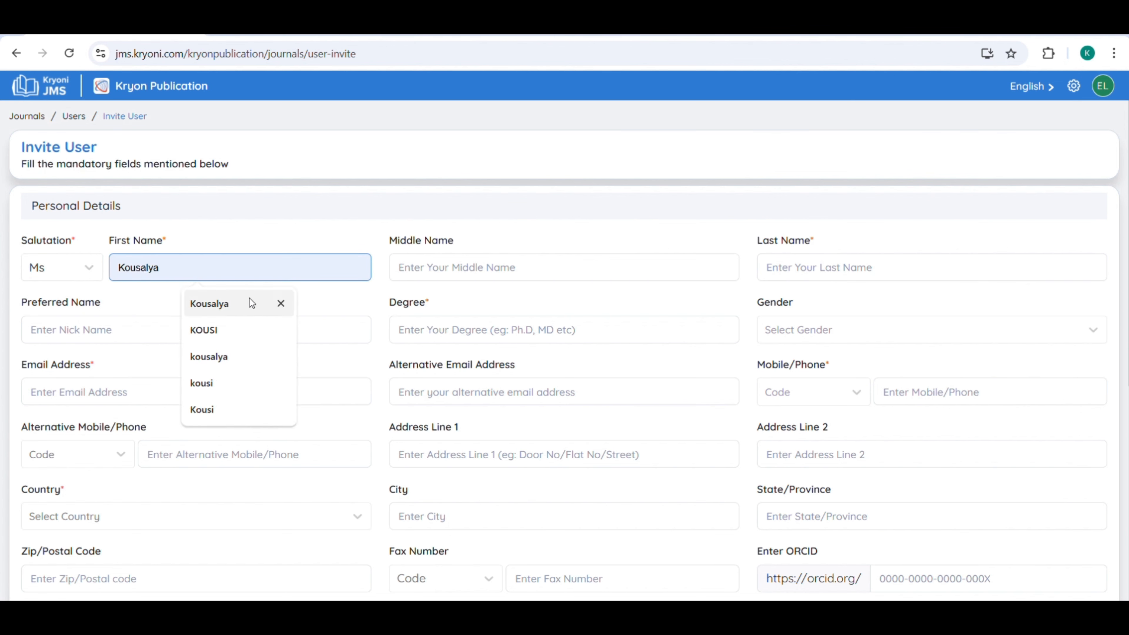
left_click(250, 302)
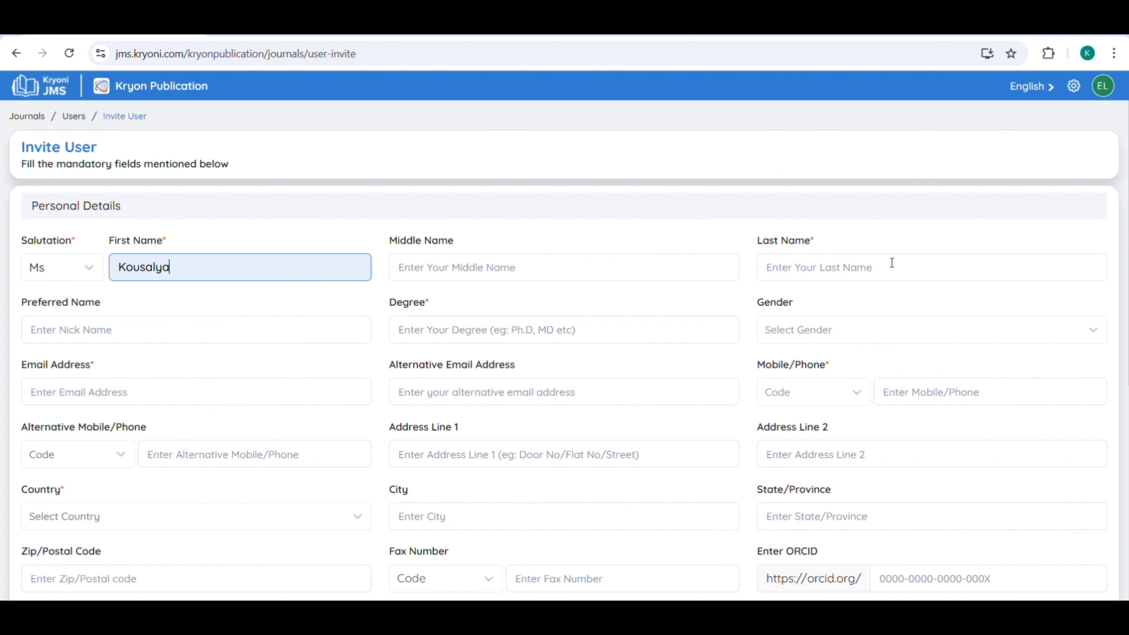
left_click(852, 267)
type("A")
left_click(161, 399)
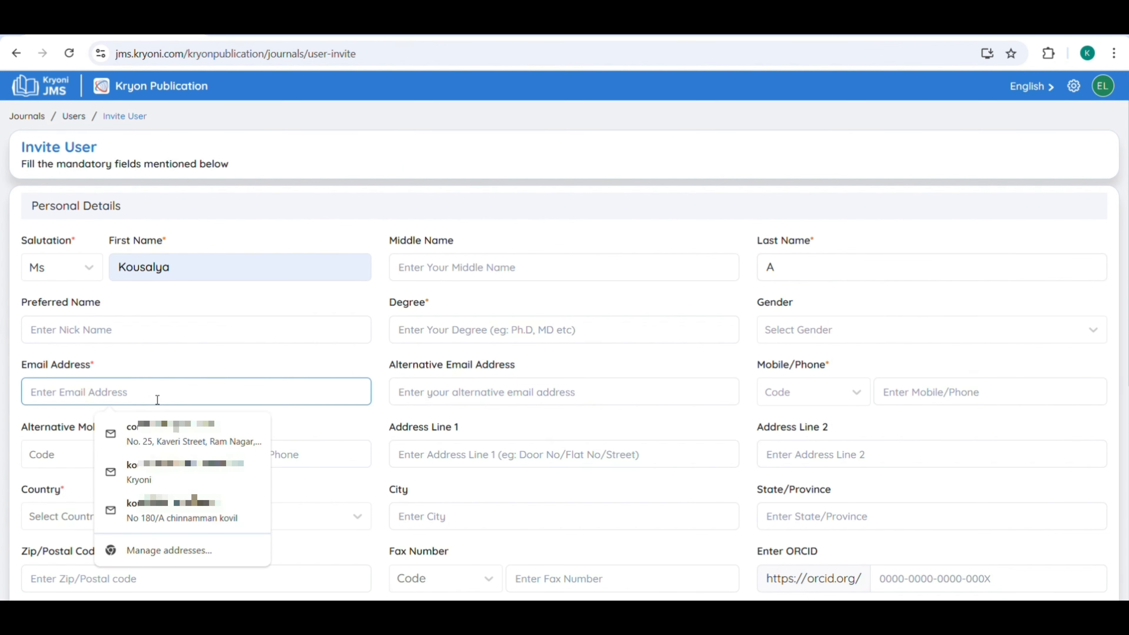
type("ko")
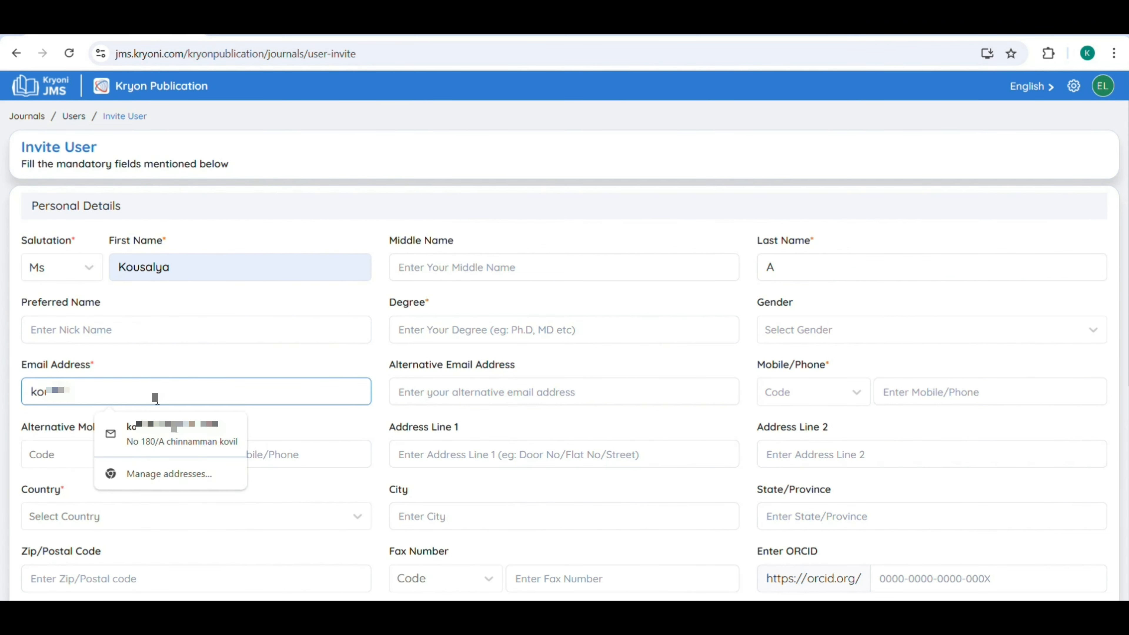
type("u•••••••")
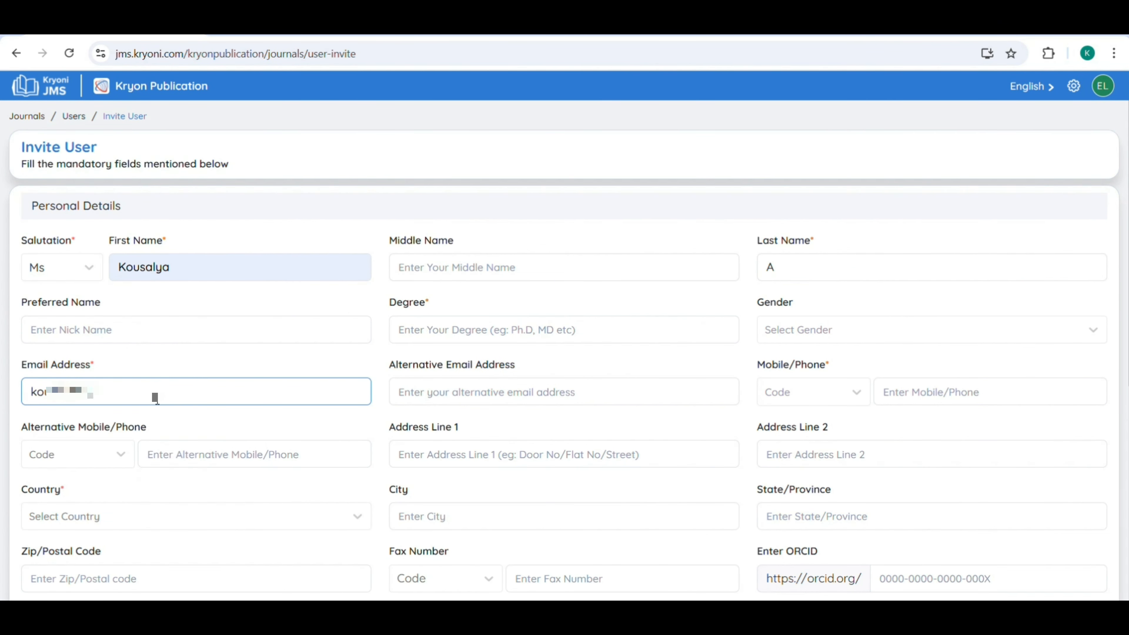
type("•••••••")
Set the mobile code to +91, enter the invitee's mobile number, and choose country India.
left_click(829, 404)
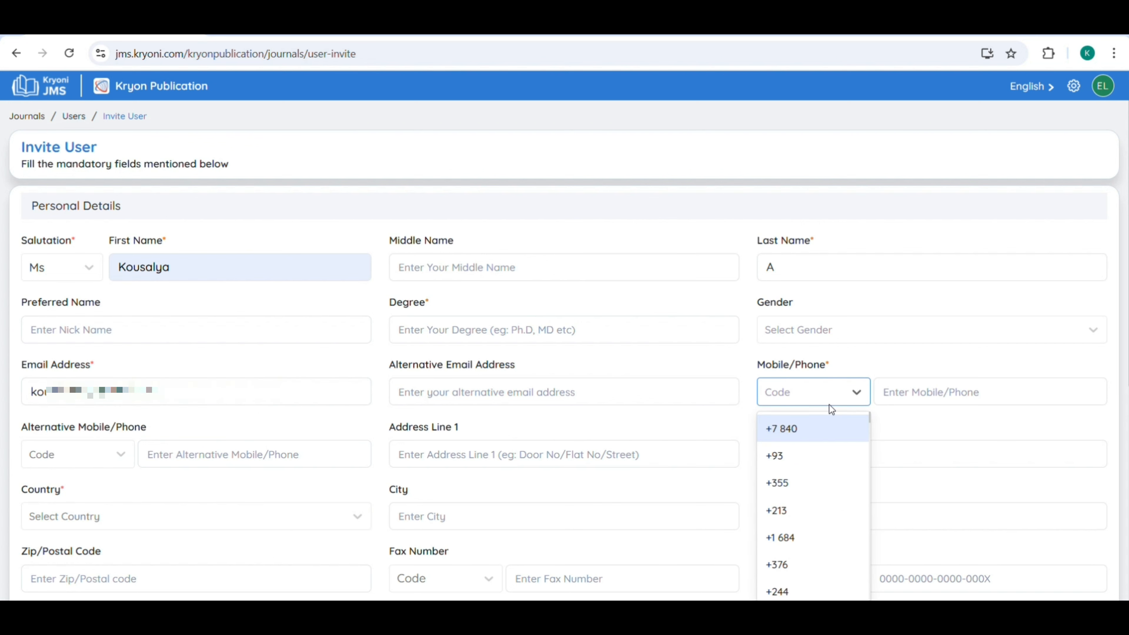
type("91")
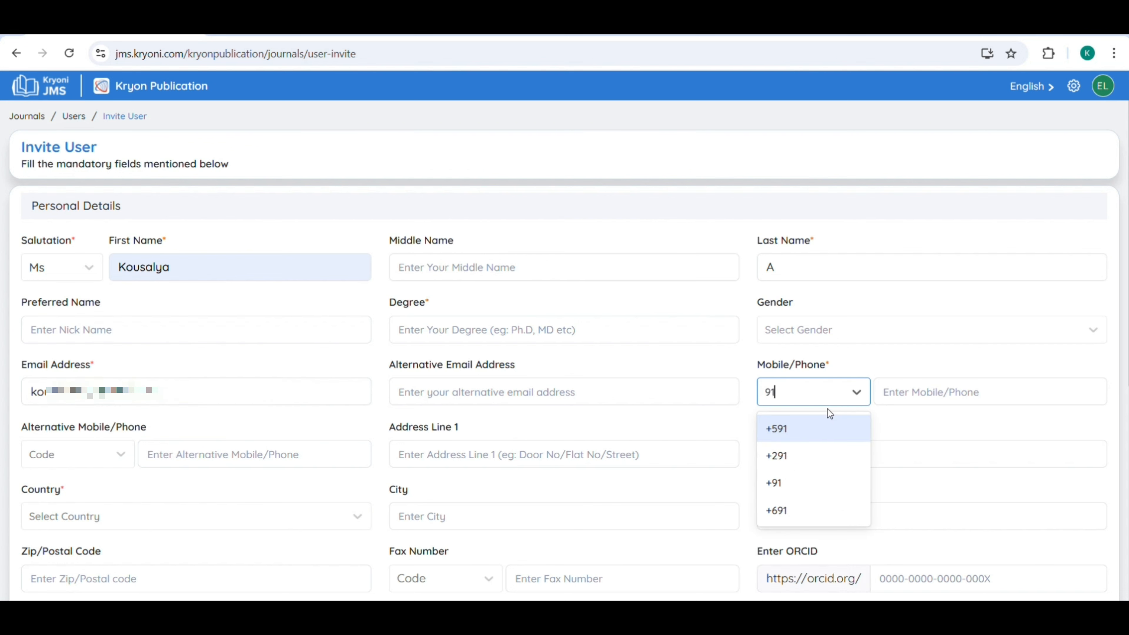
left_click(809, 479)
left_click(973, 389)
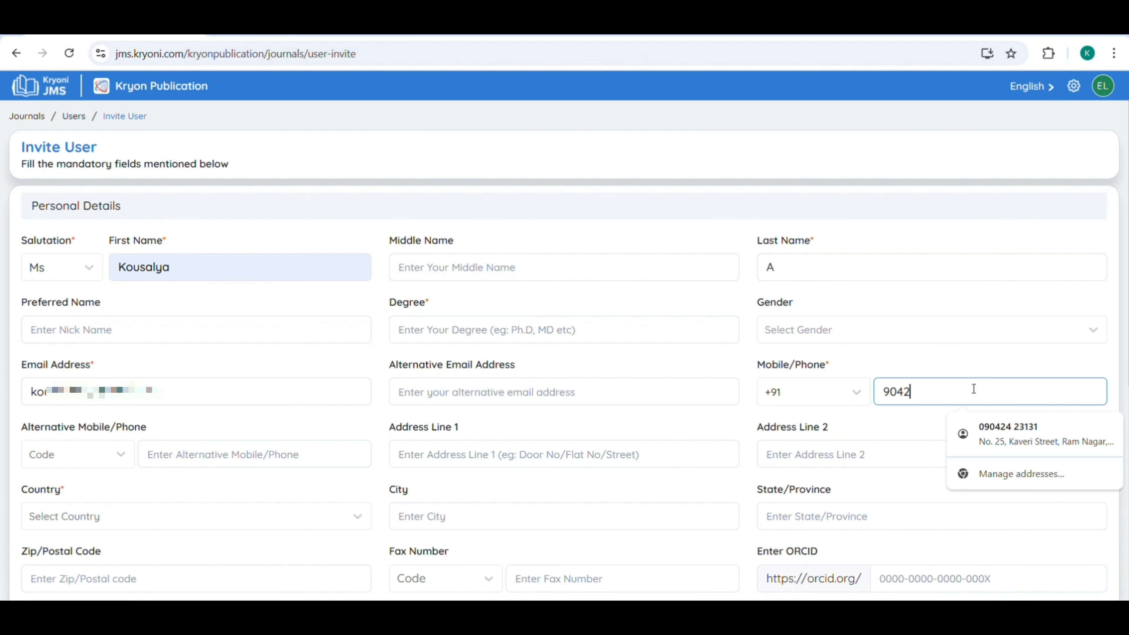
scroll(259, 320, "down", 2)
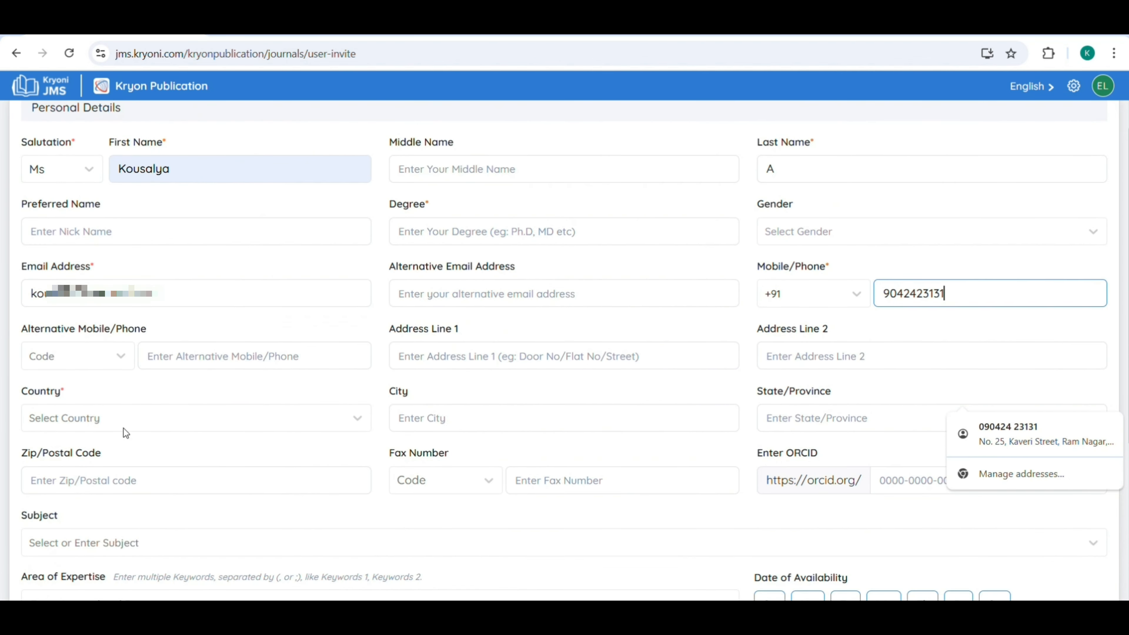
left_click(135, 406)
type("indi")
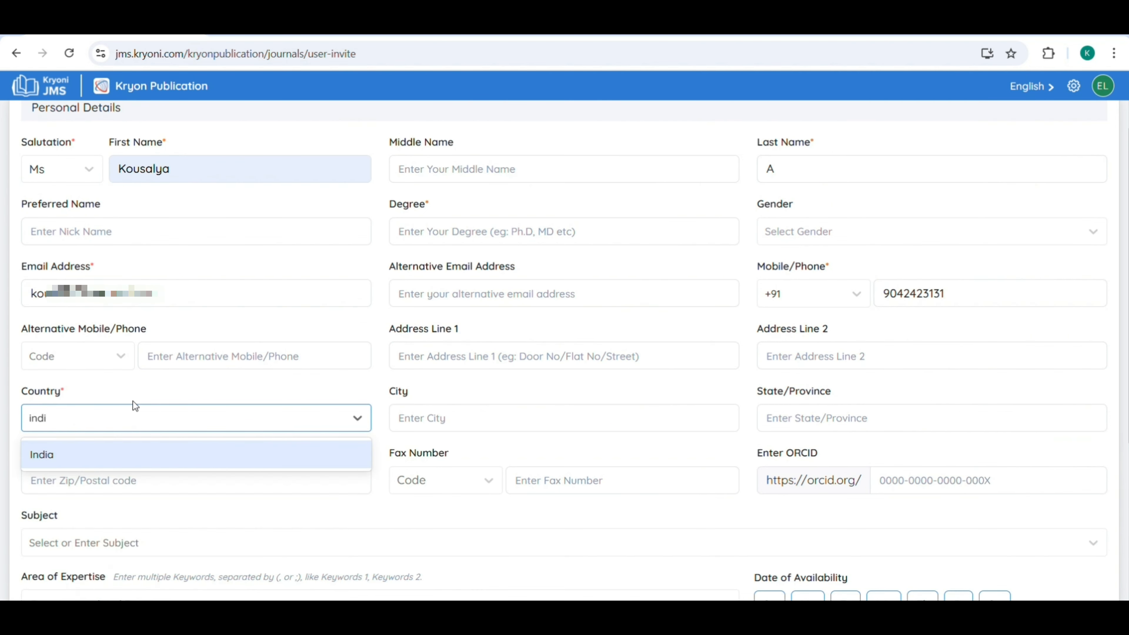
left_click(151, 455)
Add Arts & Humanities and Life Sciences & Biomedicine as the invitee's subjects.
scroll(622, 378, "down", 5)
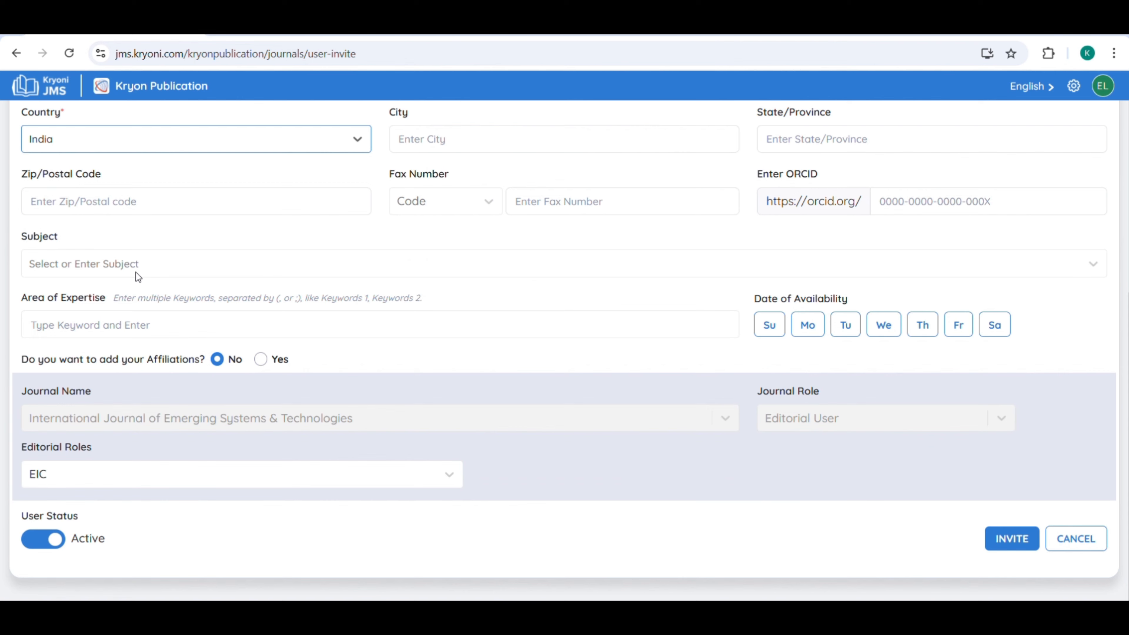
left_click(156, 272)
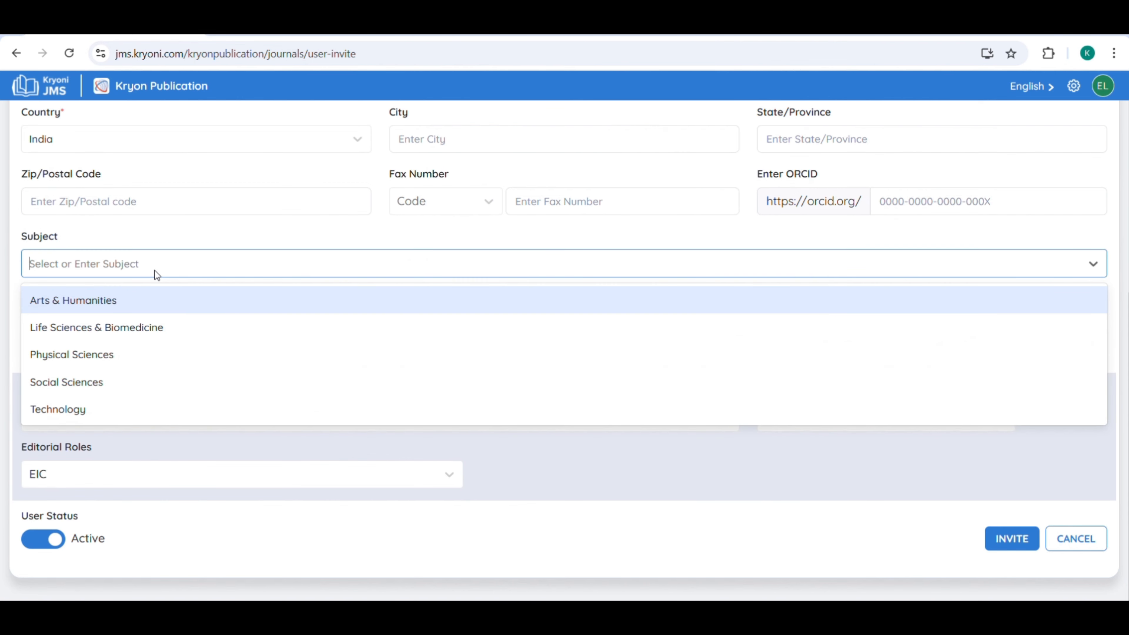
left_click(138, 303)
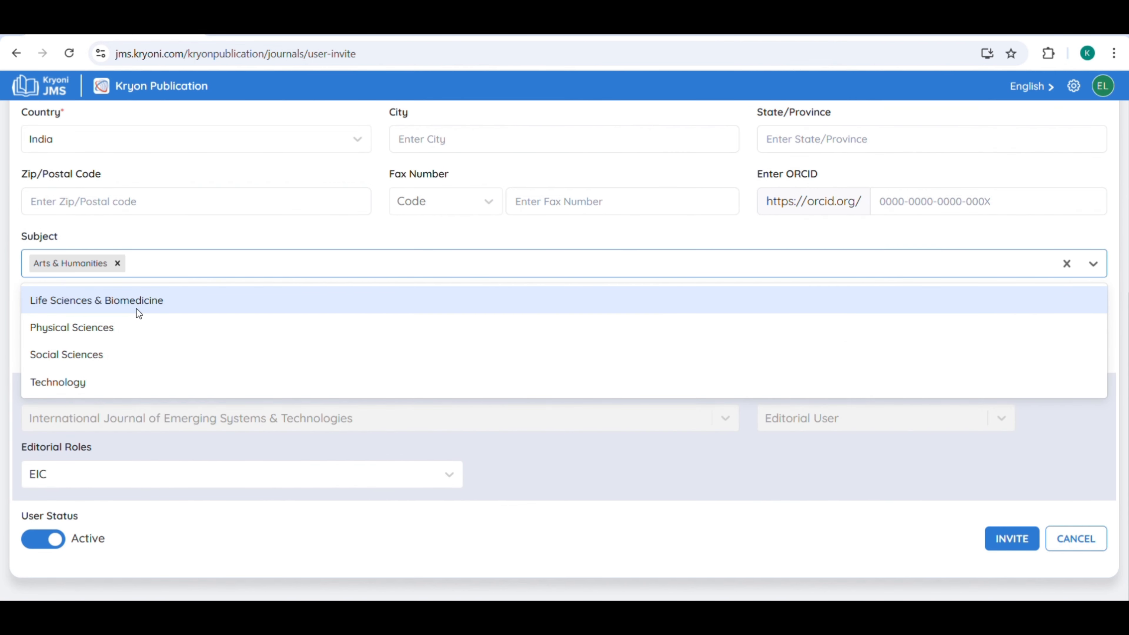
left_click(136, 308)
left_click(225, 235)
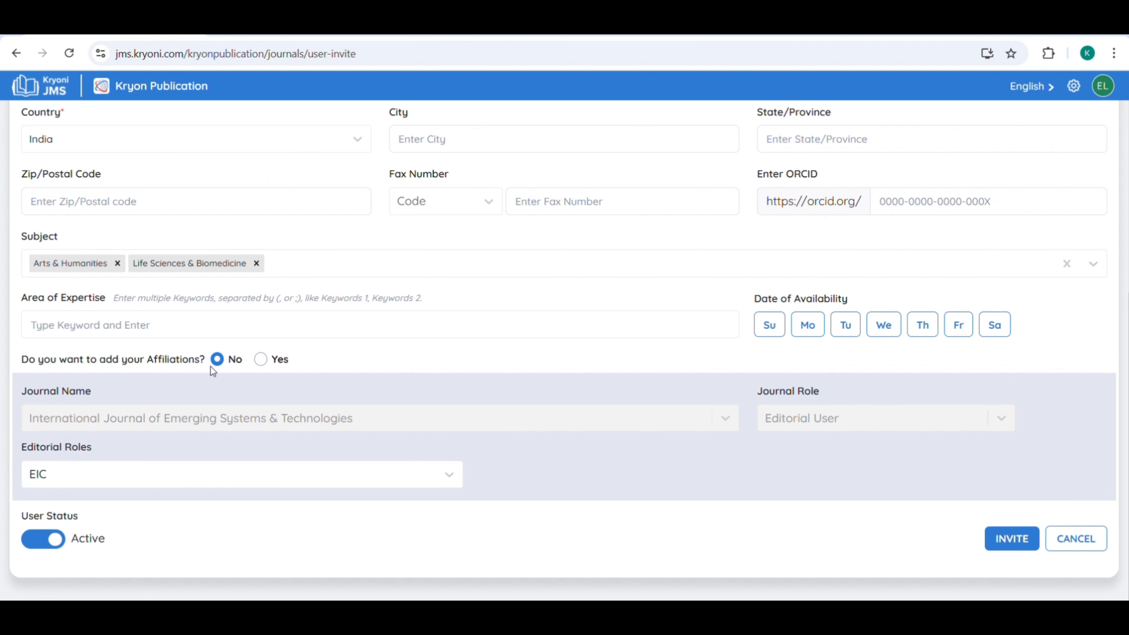
Leave Affiliations at No and keep EIC as the editorial role.
left_click(260, 361)
scroll(253, 338, "down", 2)
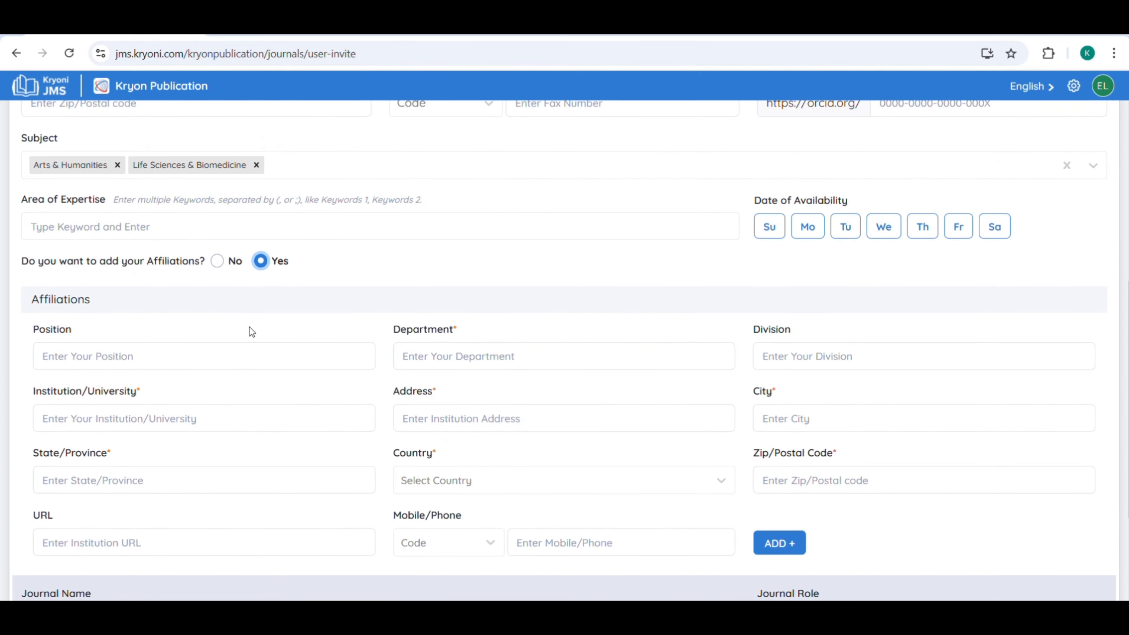
left_click(217, 261)
left_click(274, 480)
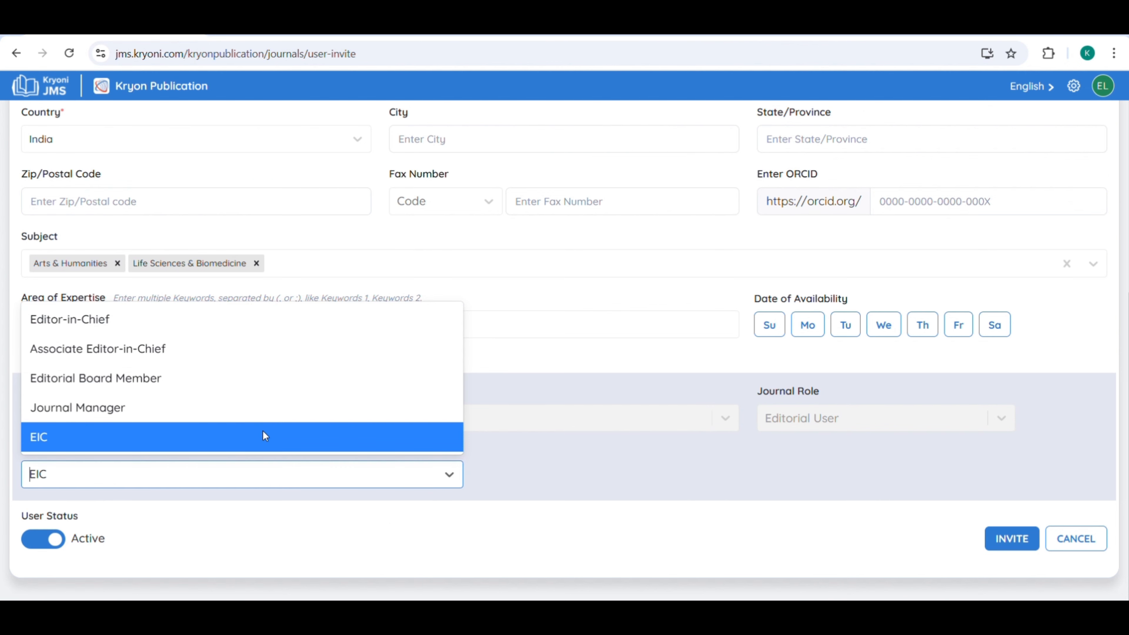
left_click(196, 445)
scroll(908, 430, "up", 7)
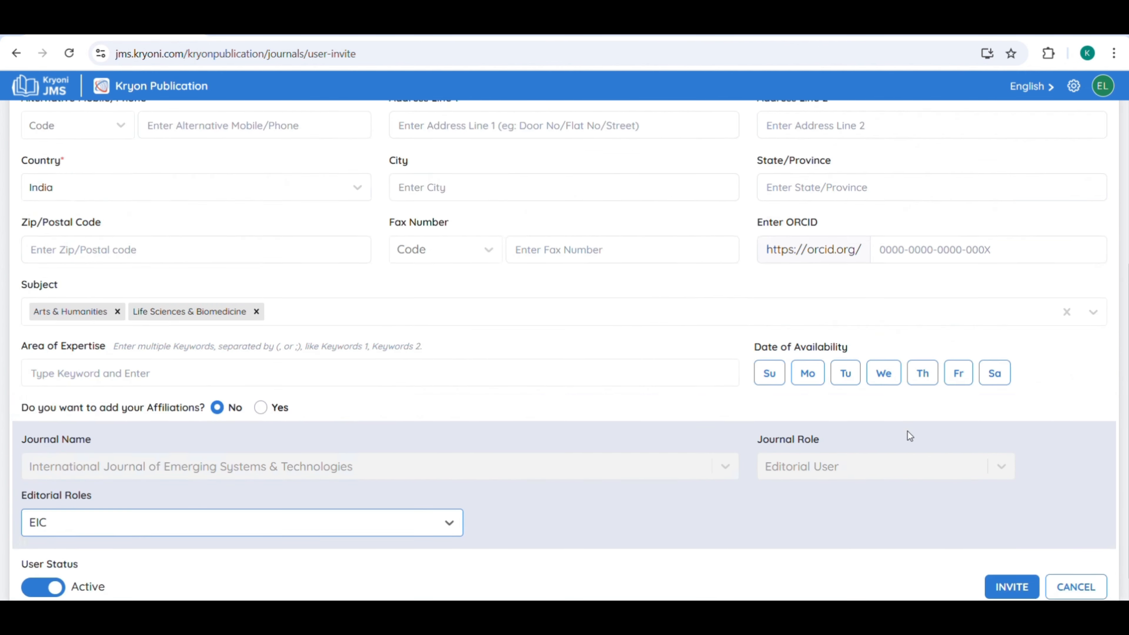
scroll(885, 358, "down", 7)
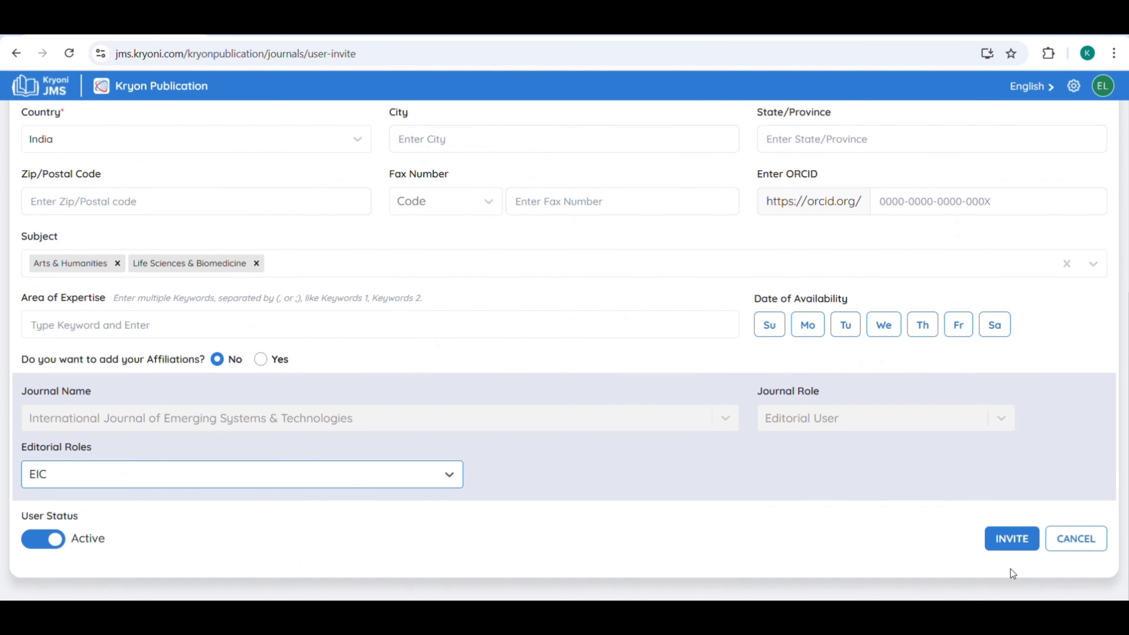
Fill the required Degree field with MBA and send the invitation.
left_click(1024, 549)
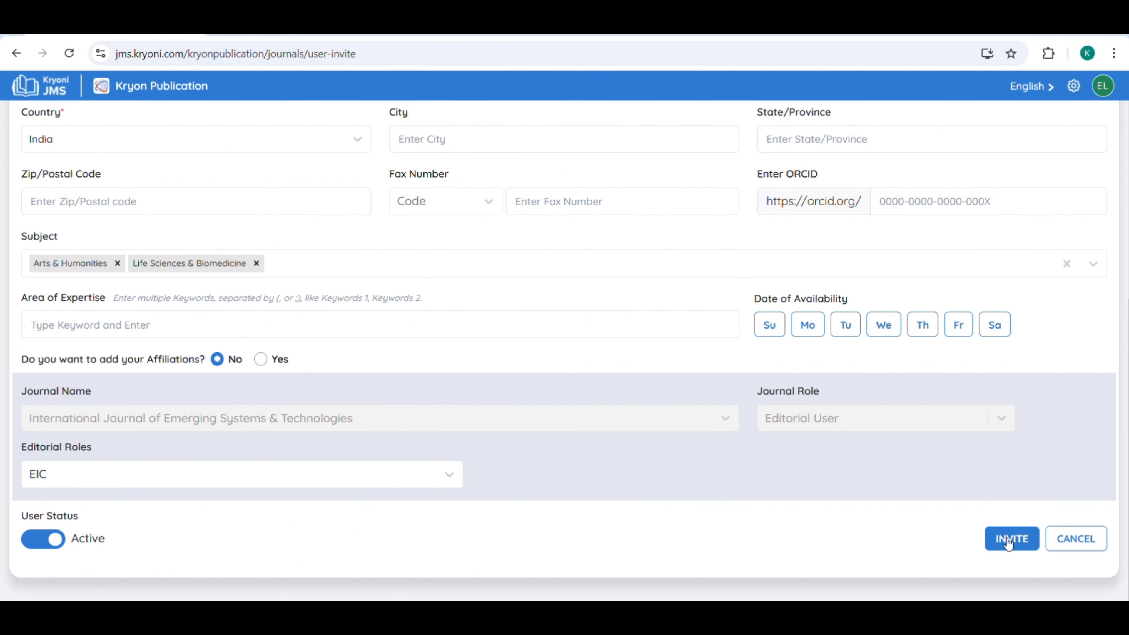
scroll(1000, 564, "up", 10)
left_click(431, 331)
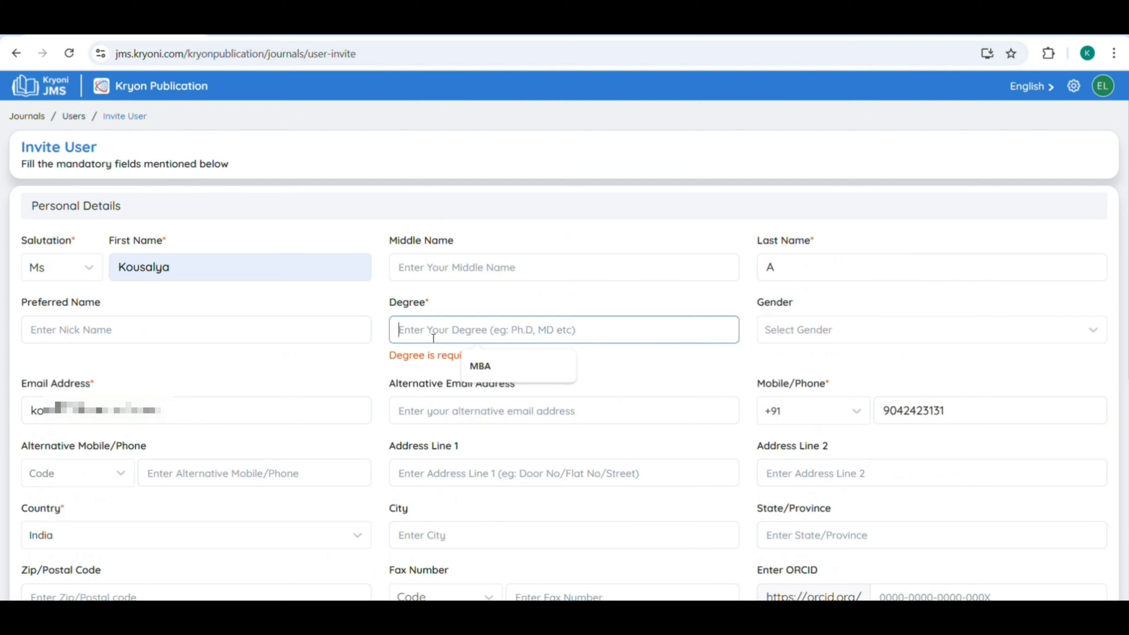
left_click(496, 364)
scroll(833, 320, "down", 10)
left_click(1002, 536)
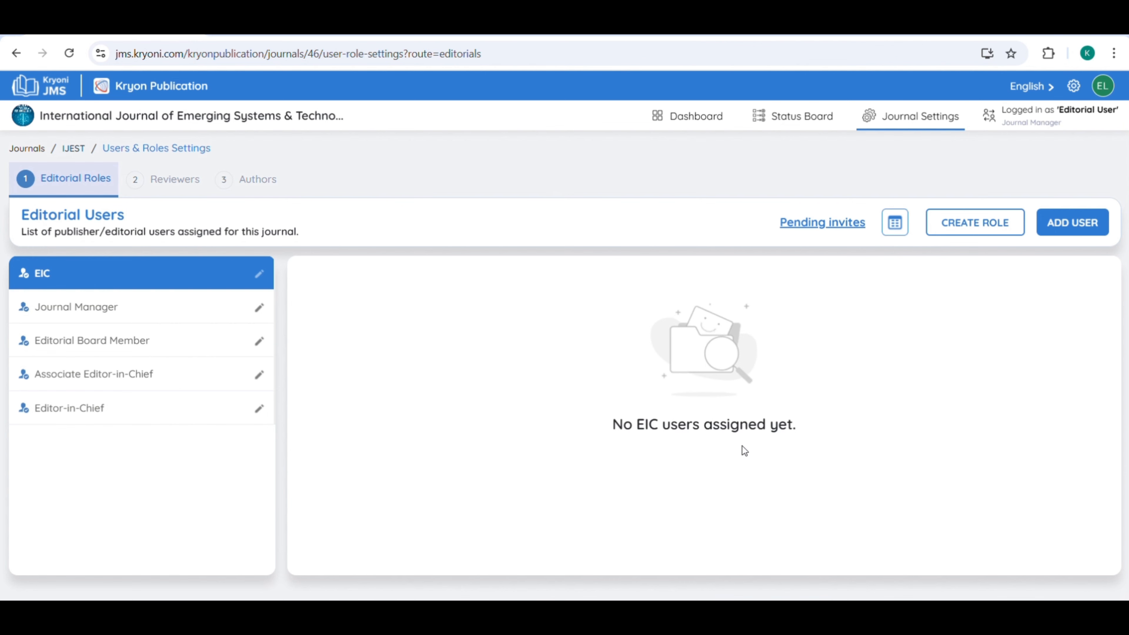
Show the pending invites and check the newest EIC invite, created 31 Aug 2025 07:50 PM.
left_click(791, 224)
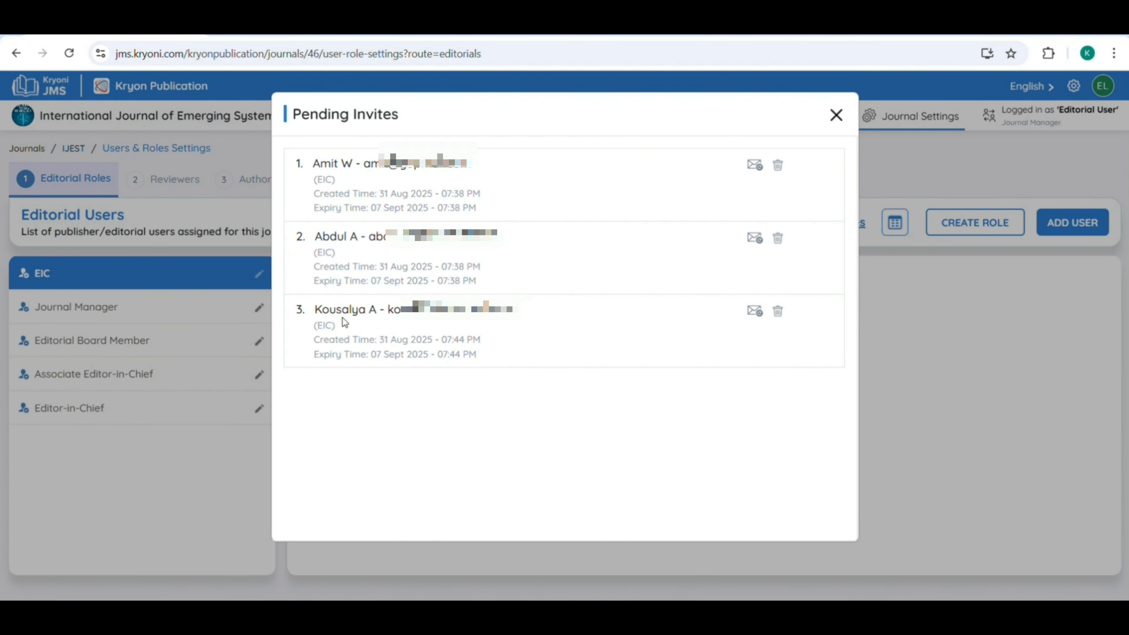
left_click_drag(296, 309, 480, 358)
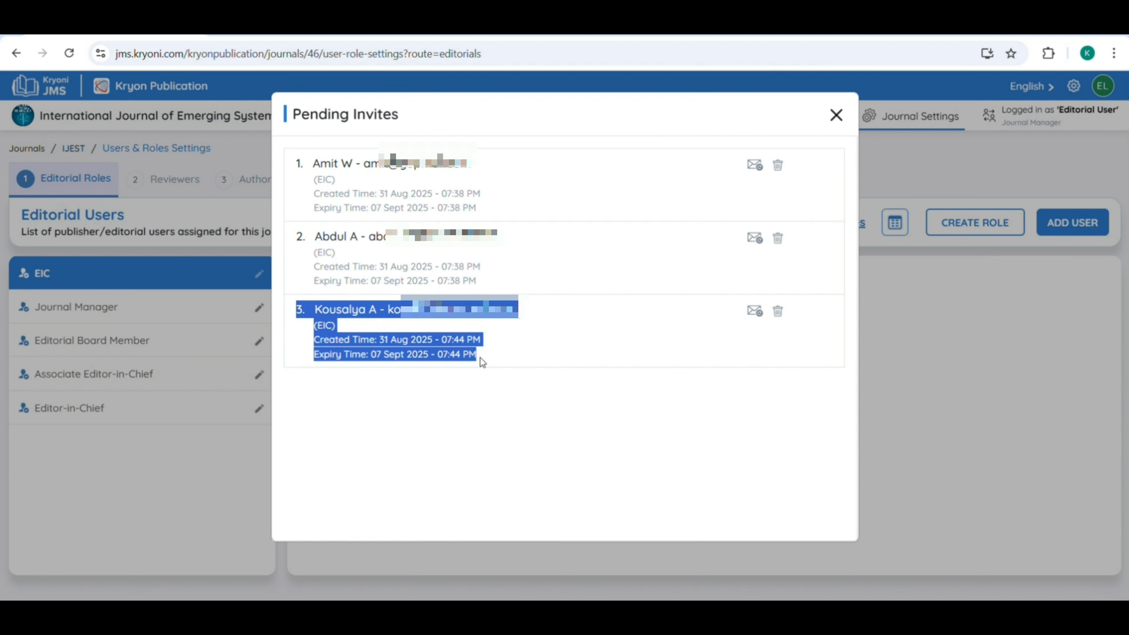
left_click(503, 416)
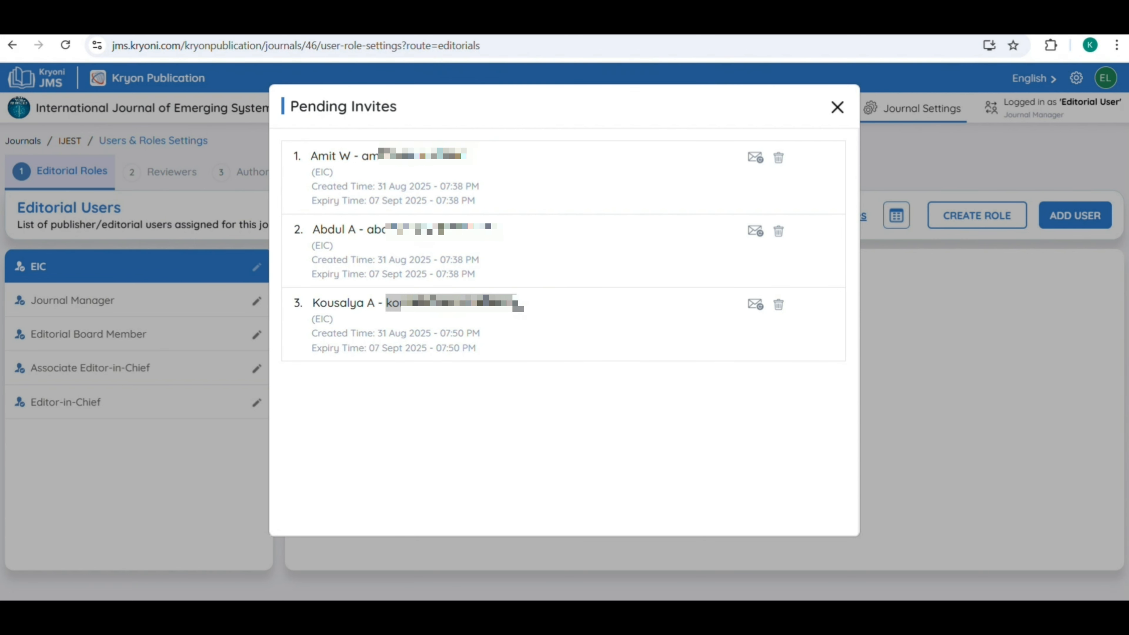
In the incognito window, sign in as the invitee with their email address and the one-time code.
mouse_move(808, 587)
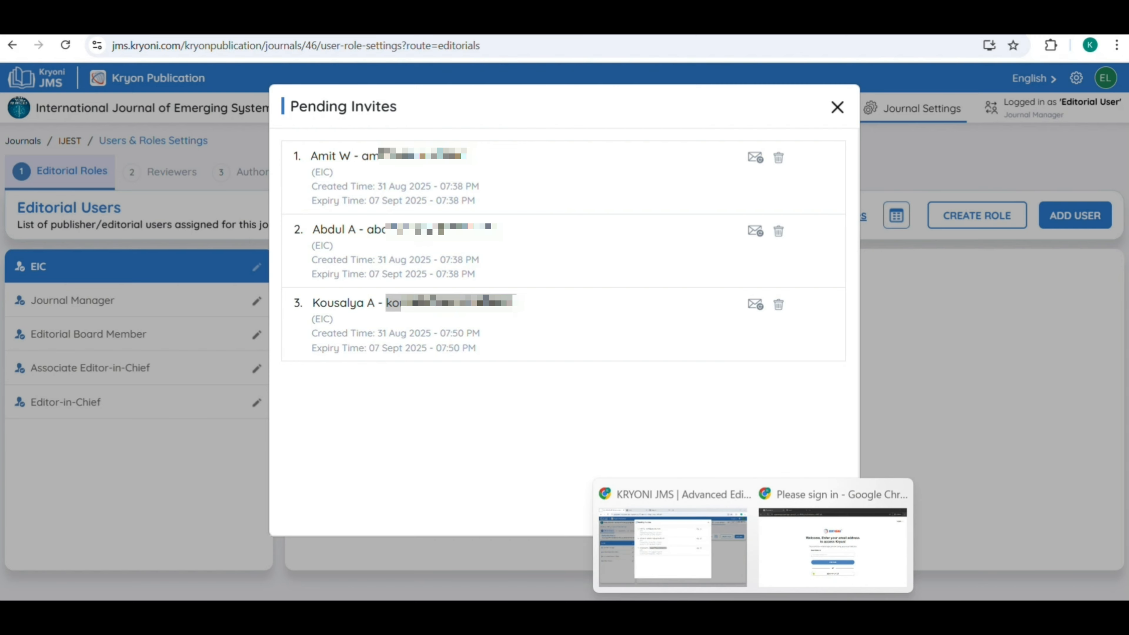
left_click(813, 547)
left_click(439, 344)
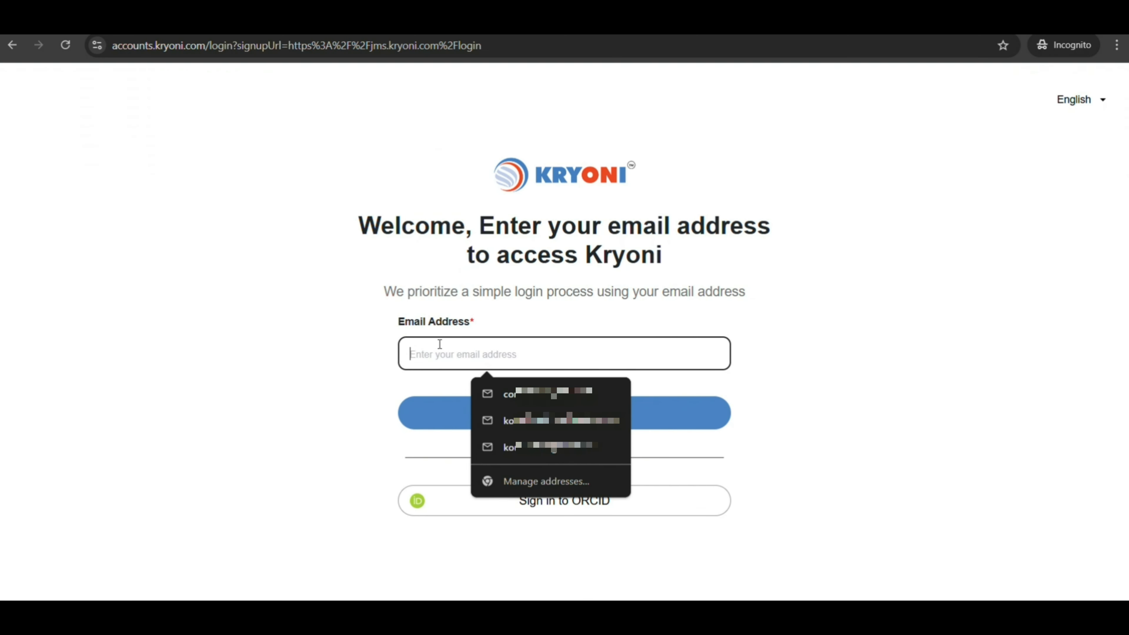
key("ctrl+v")
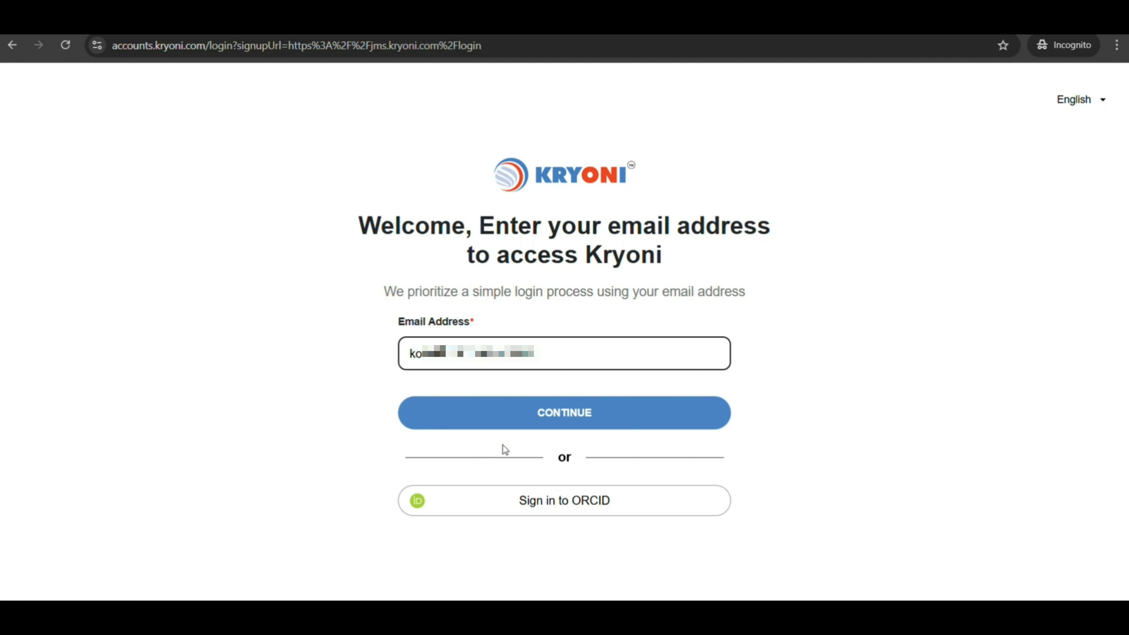
left_click(483, 429)
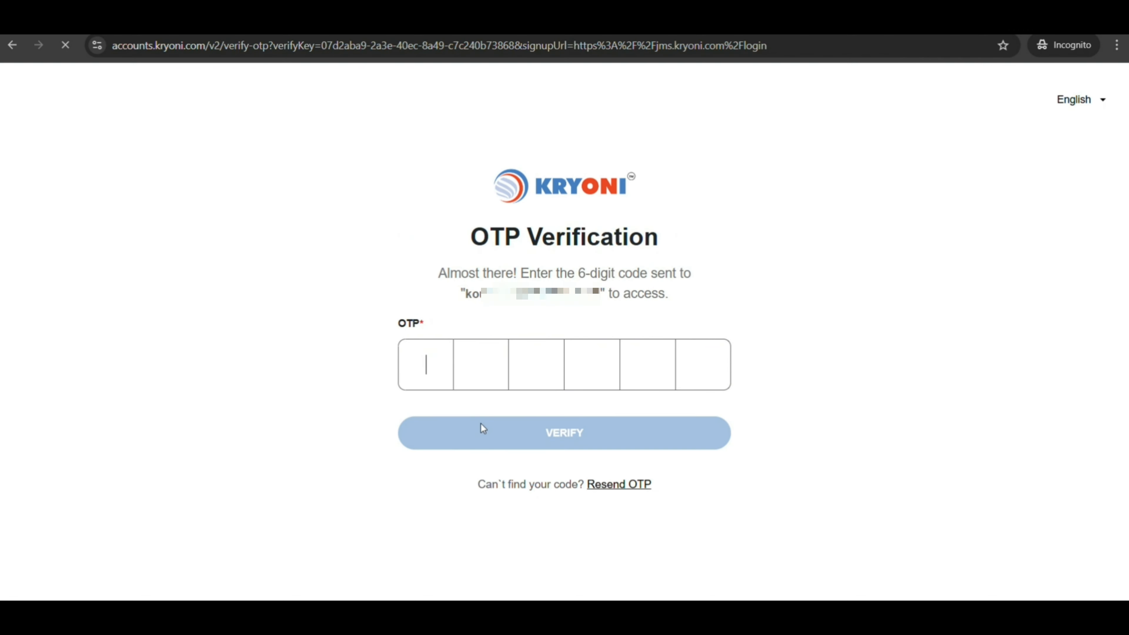
key("ctrl+v")
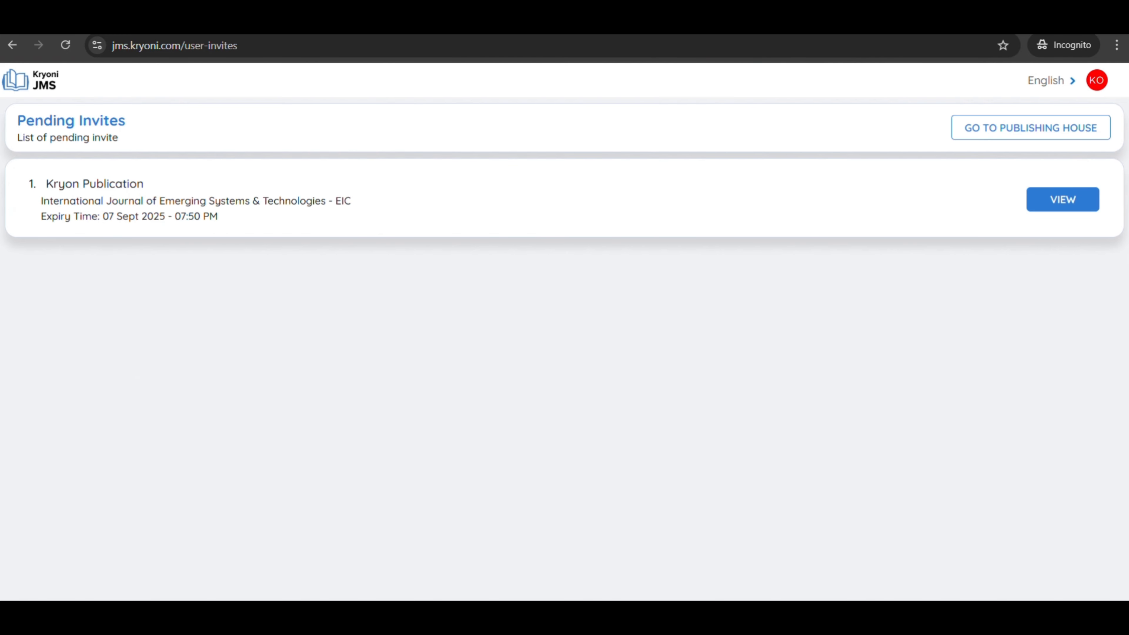
Accept the pending IJEST EIC invitation from Kryon Publication.
left_click(1078, 201)
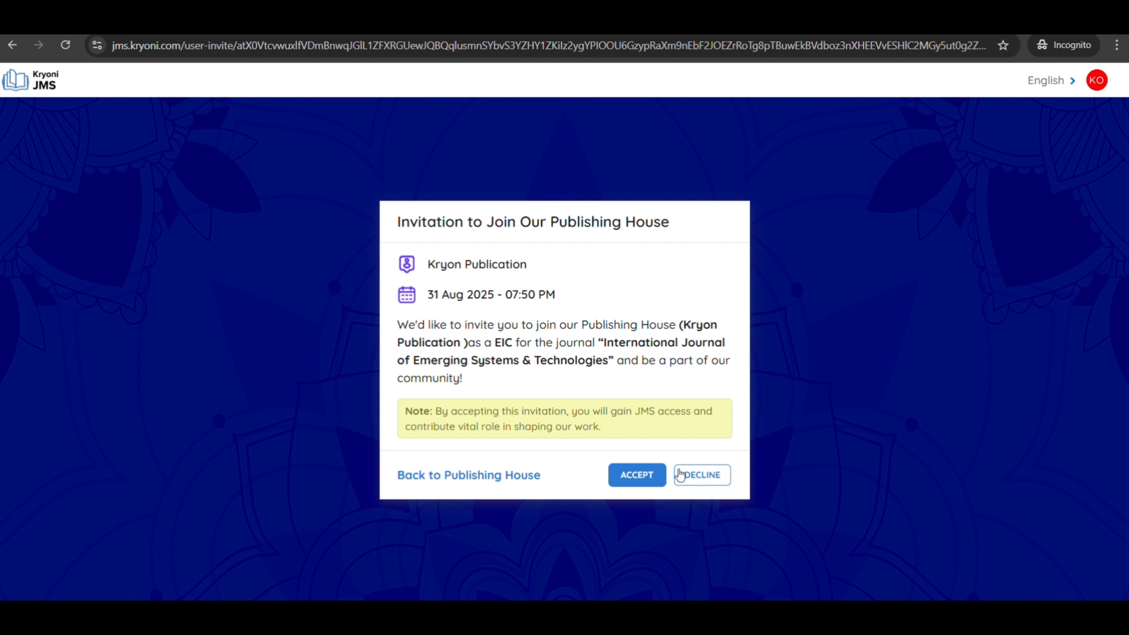
left_click(623, 484)
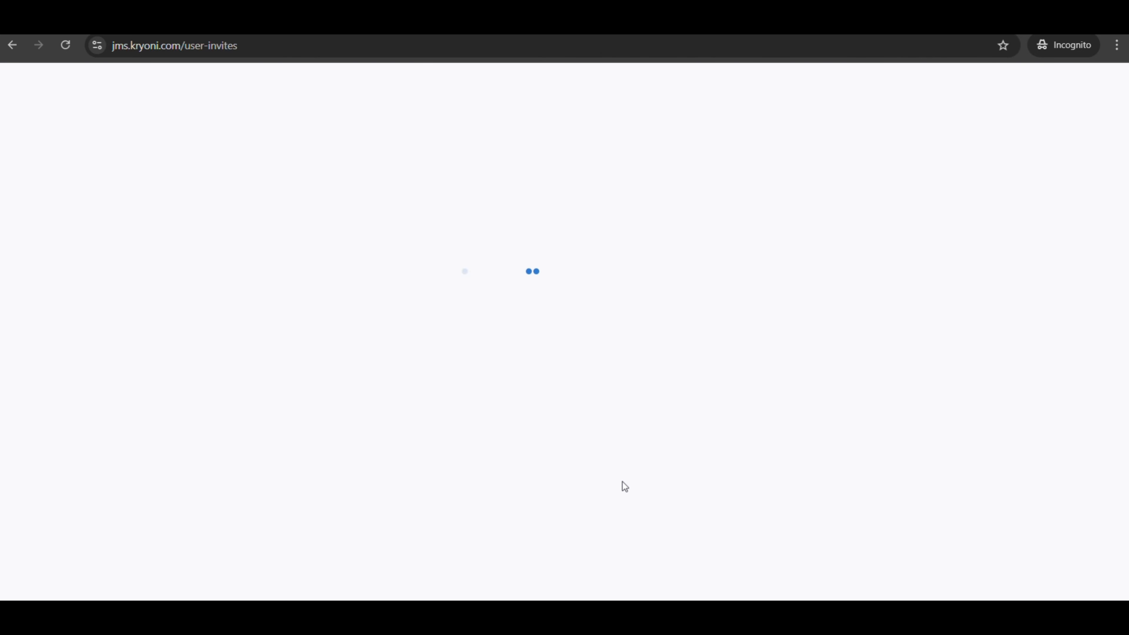